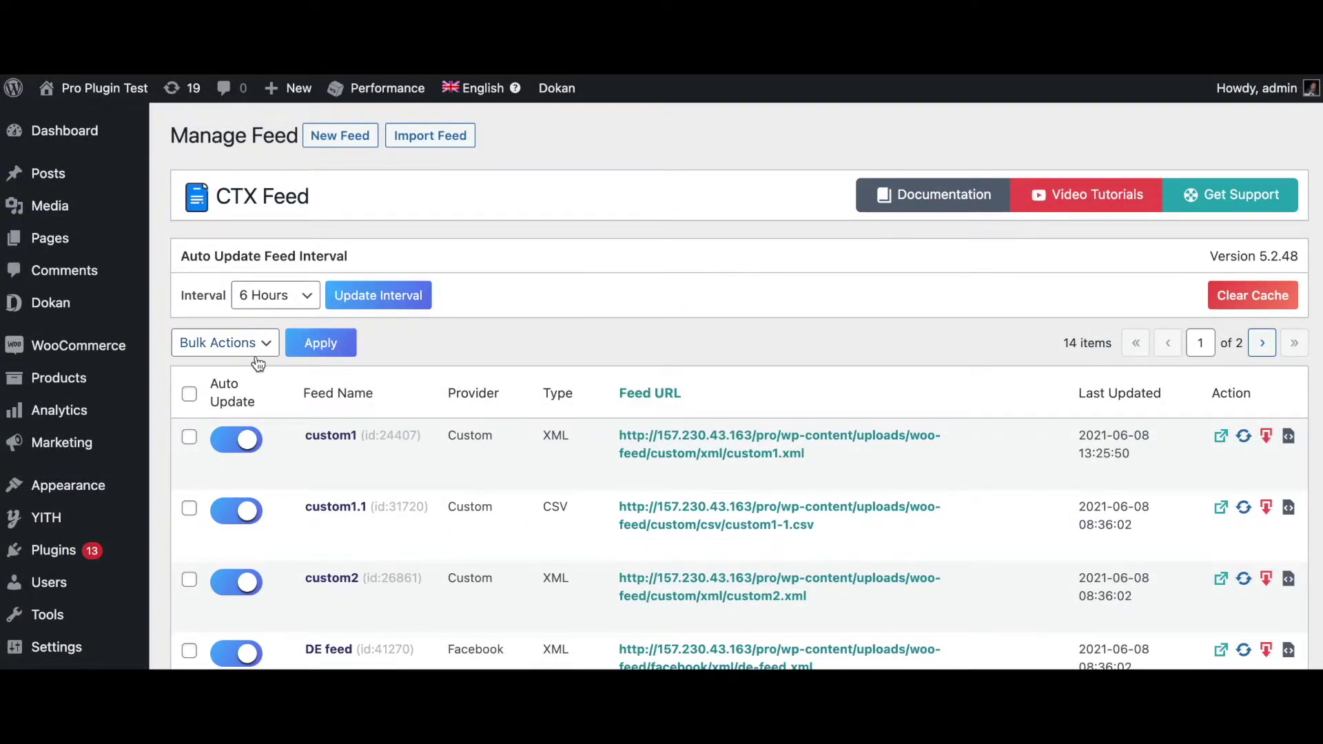
Go to CTX Feed's Attributes Mapping list and start a blank new attribute mapping
scroll(174, 311, "down", 2)
scroll(172, 304, "down", 5)
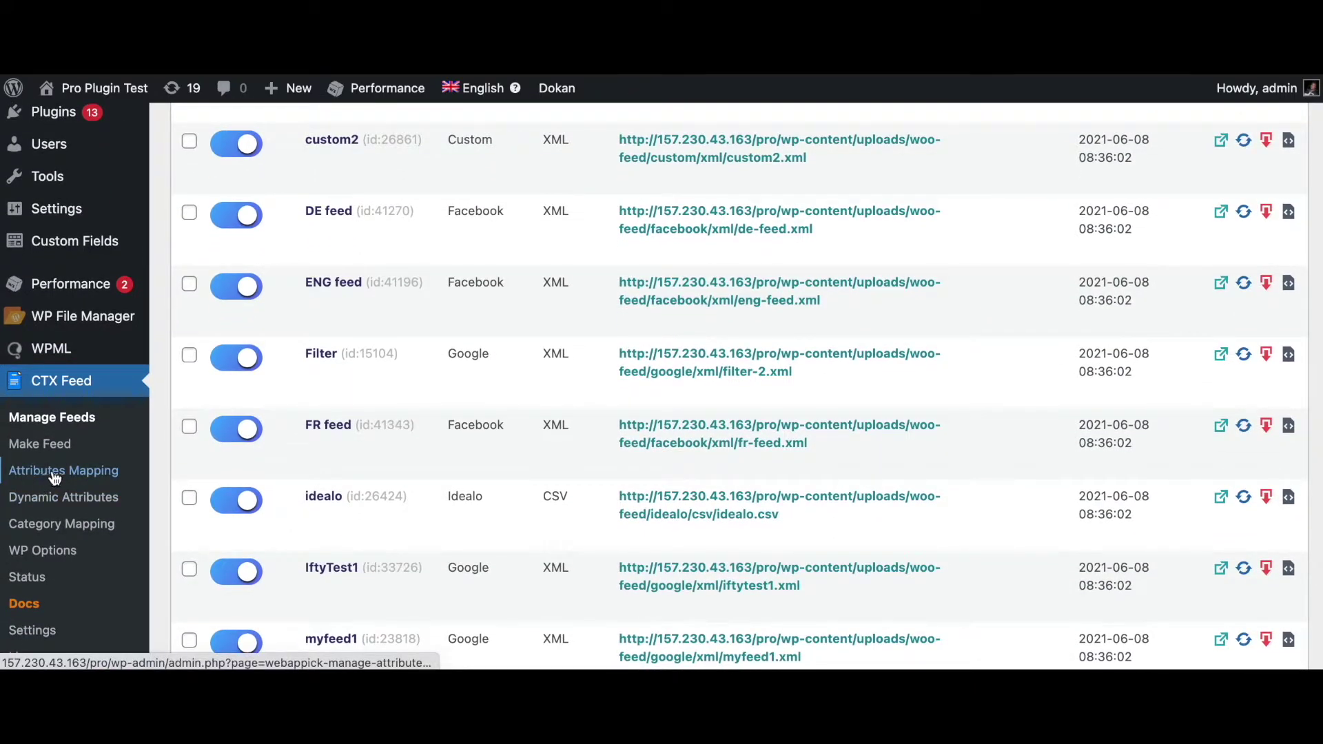
left_click(43, 478)
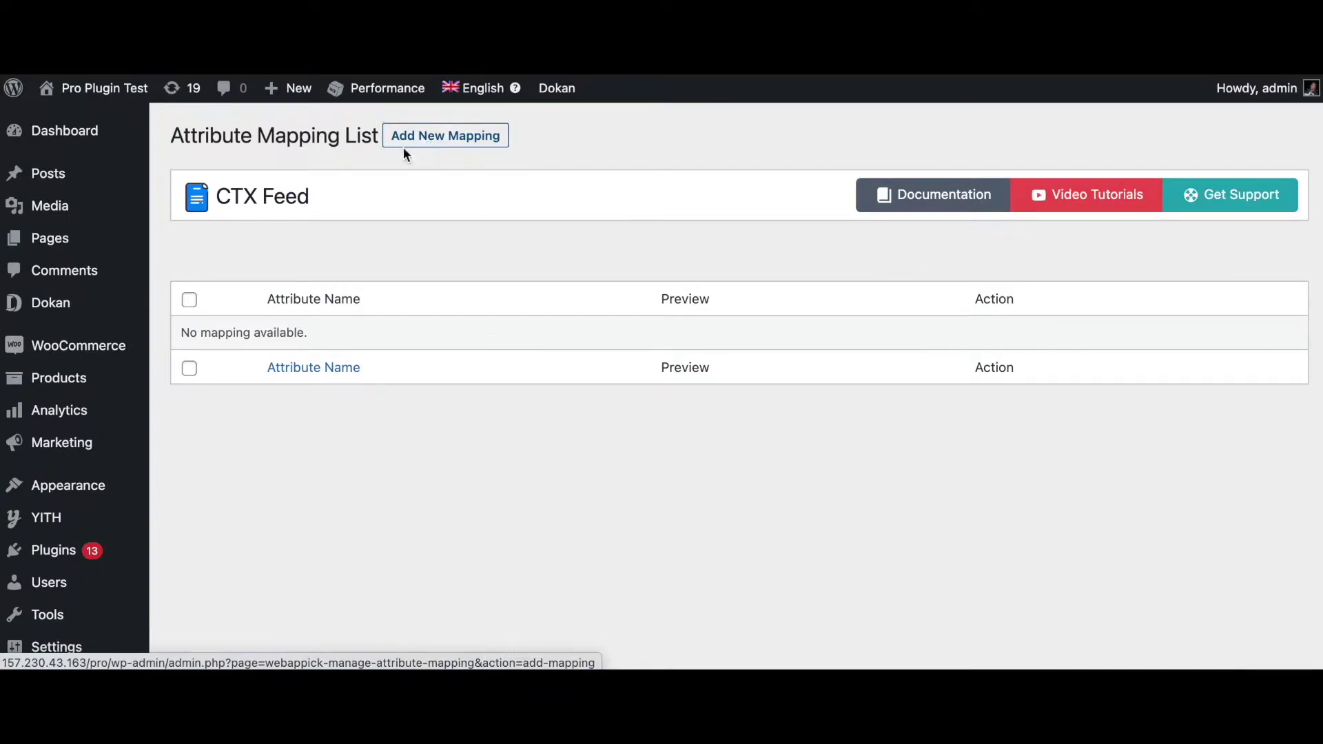
left_click(445, 145)
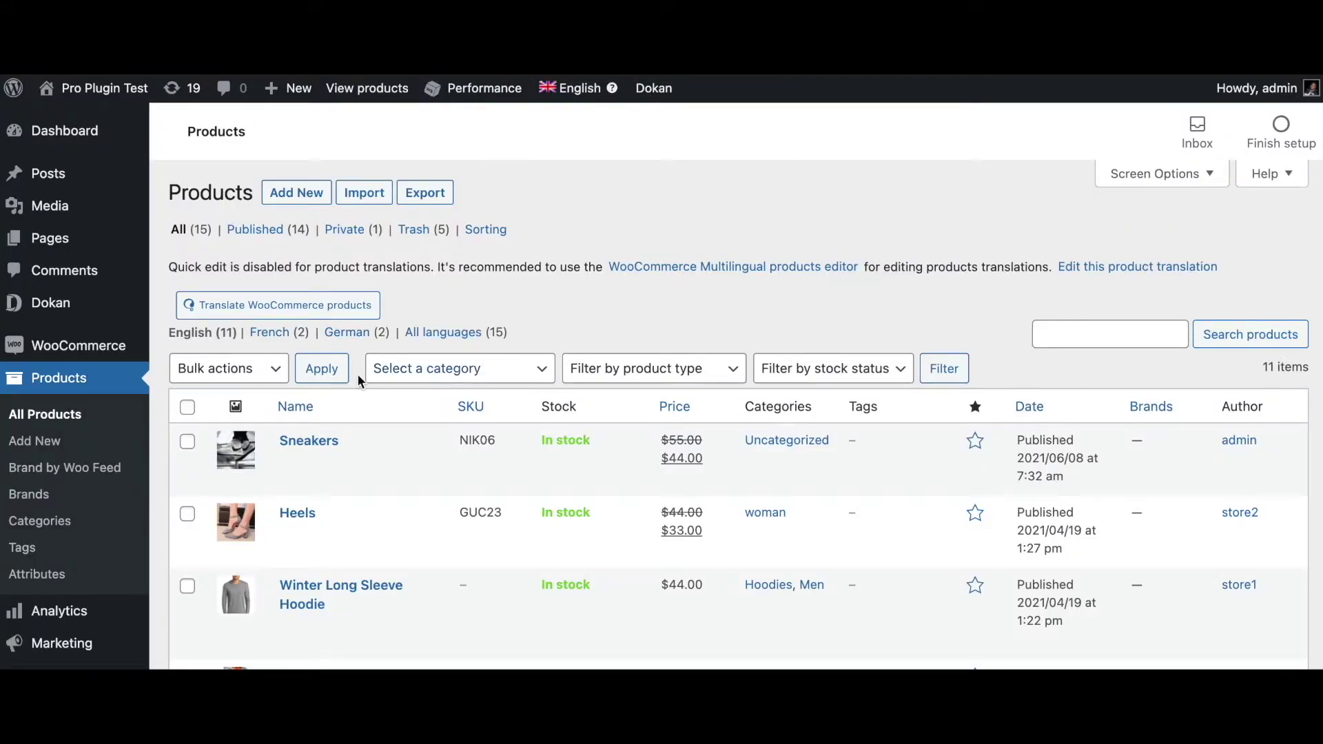
mouse_move(304, 447)
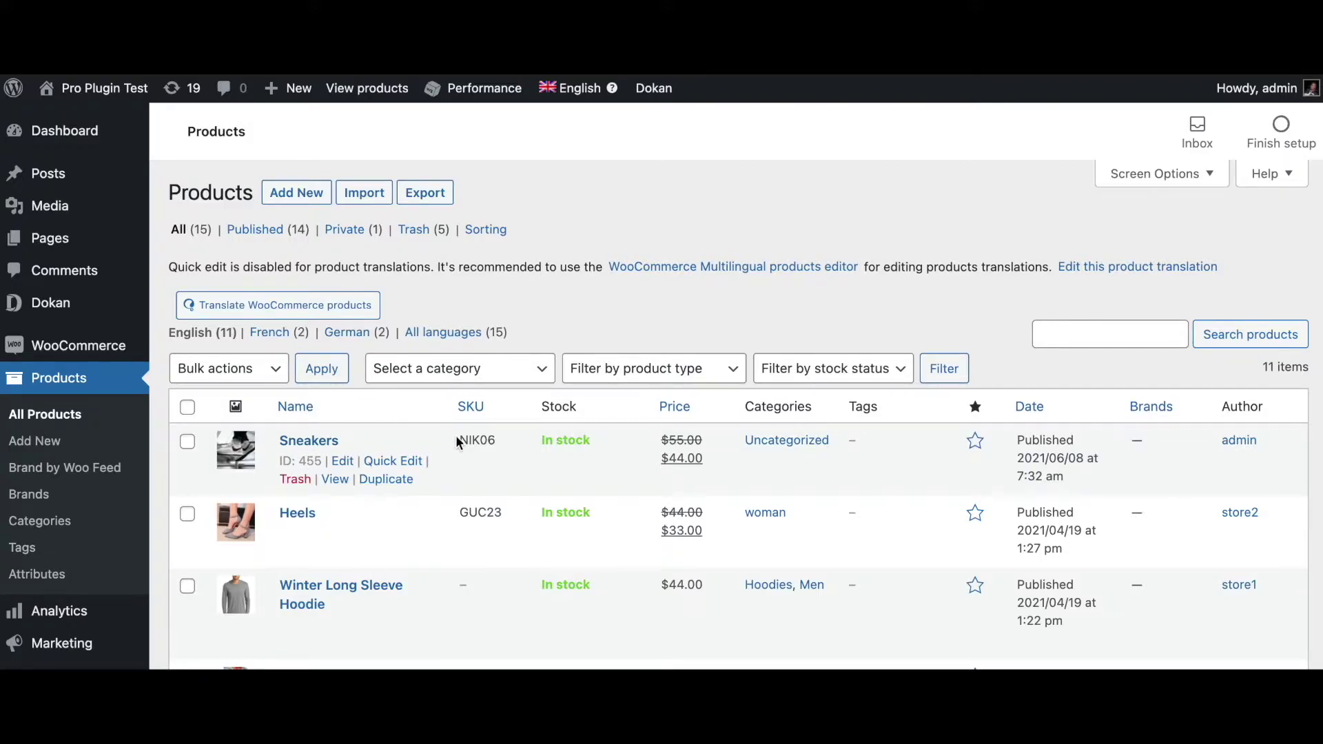
mouse_move(301, 532)
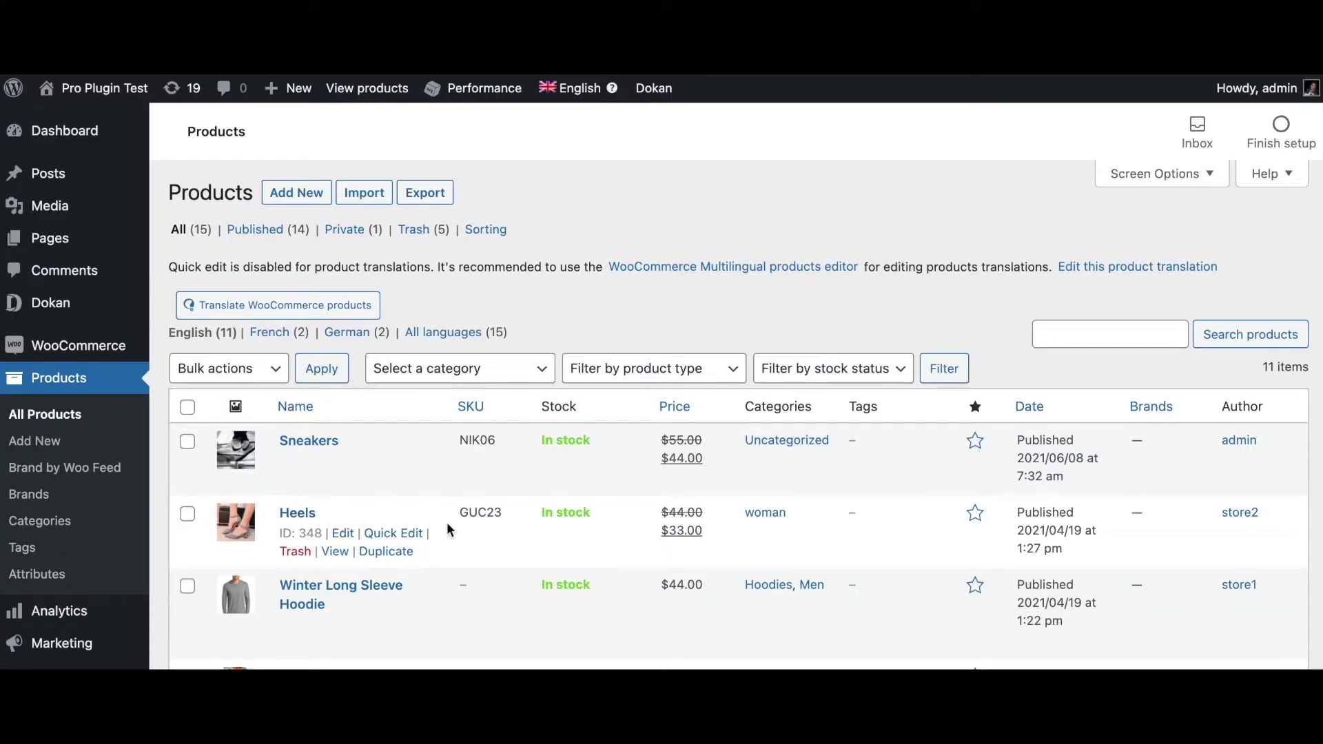
mouse_move(462, 434)
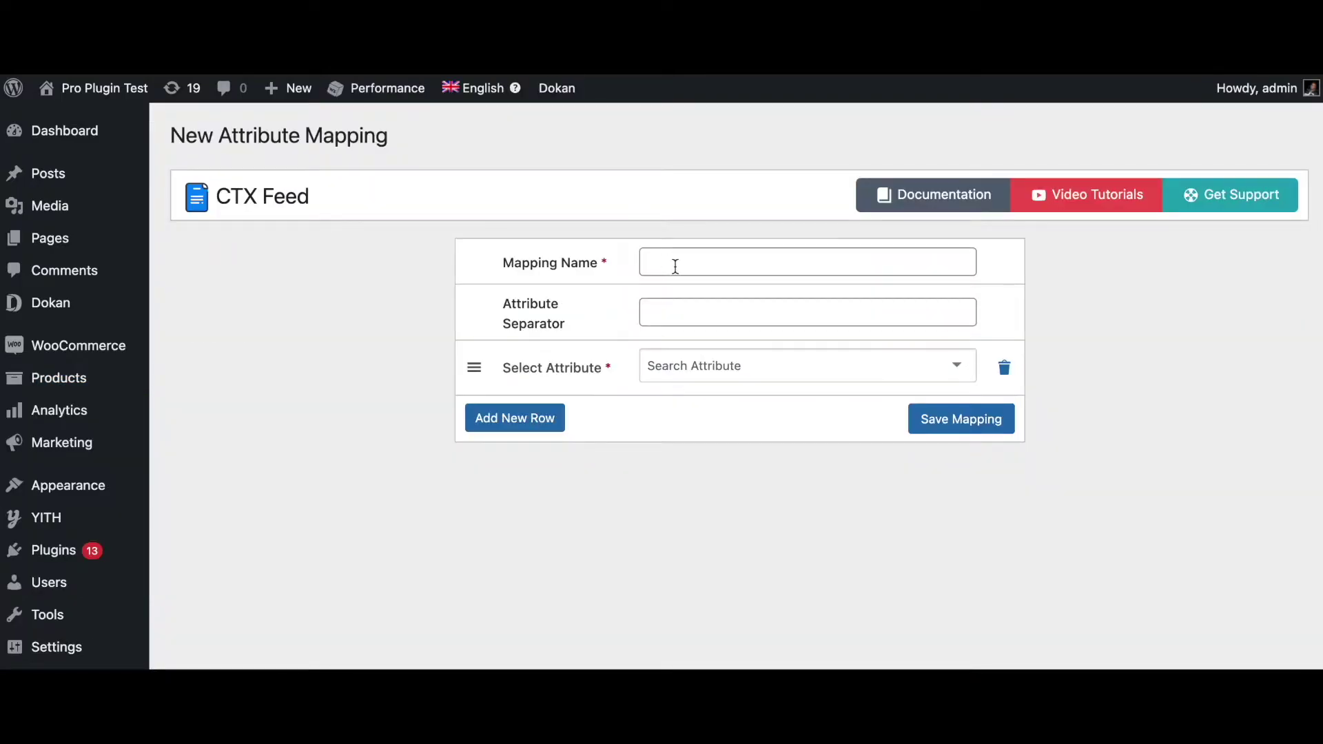
Name the mapping 'ID & SKU' and use '-' as its attribute separator
left_click(676, 266)
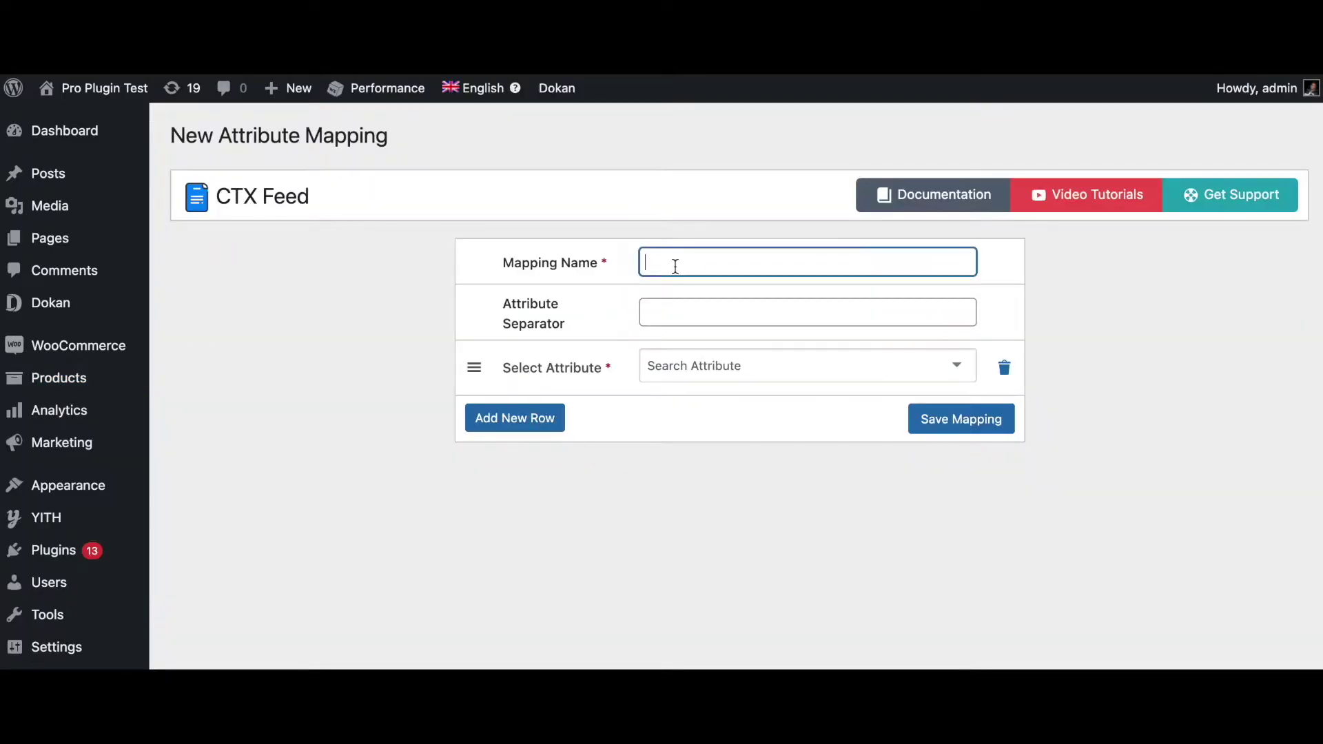
type("ID & SKU")
left_click(666, 311)
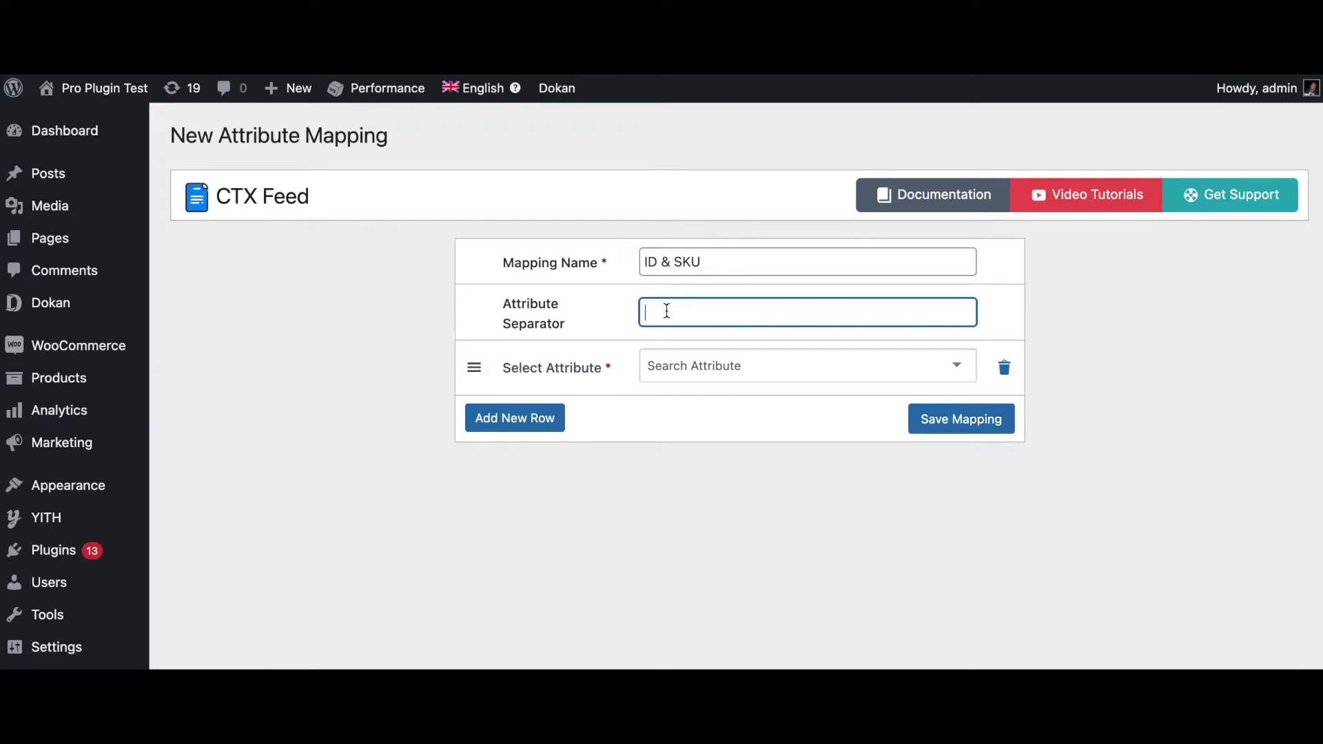
type("-")
Add Product Id and SKU as the mapping's two attributes and save it
left_click(664, 365)
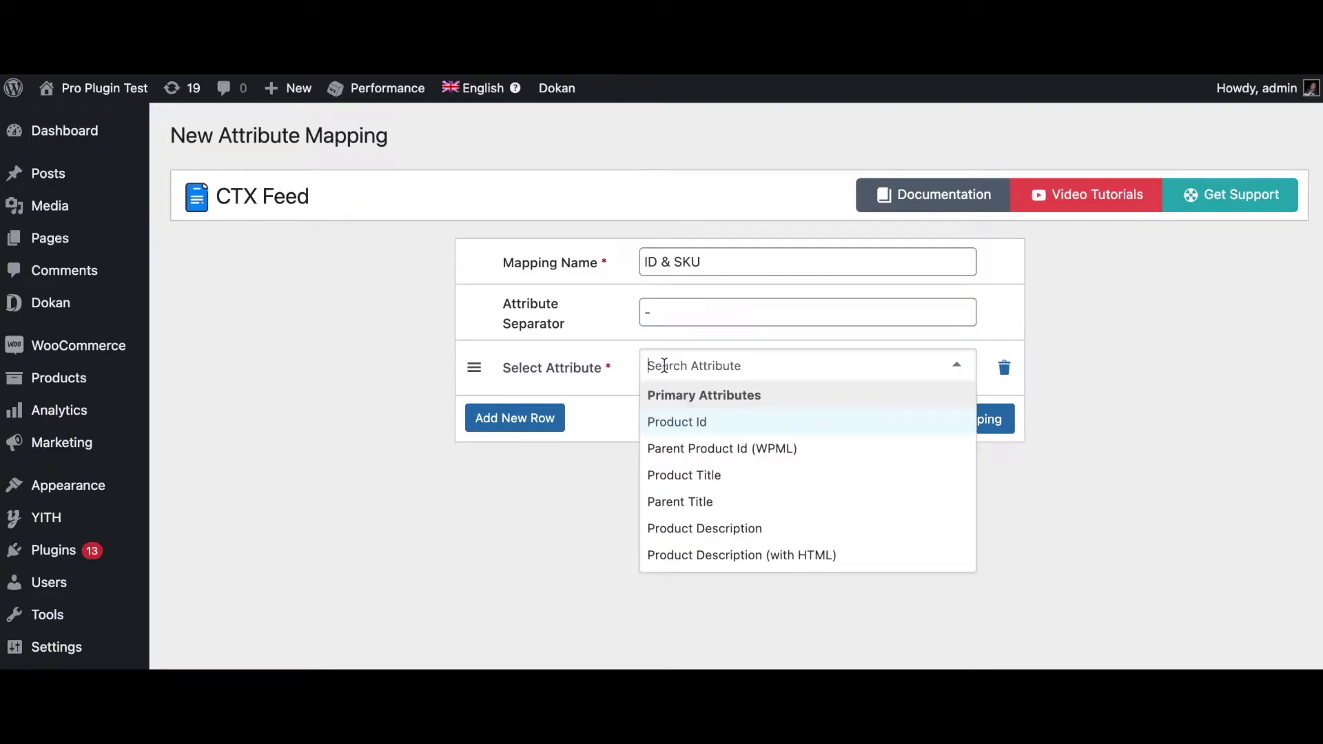
left_click(677, 423)
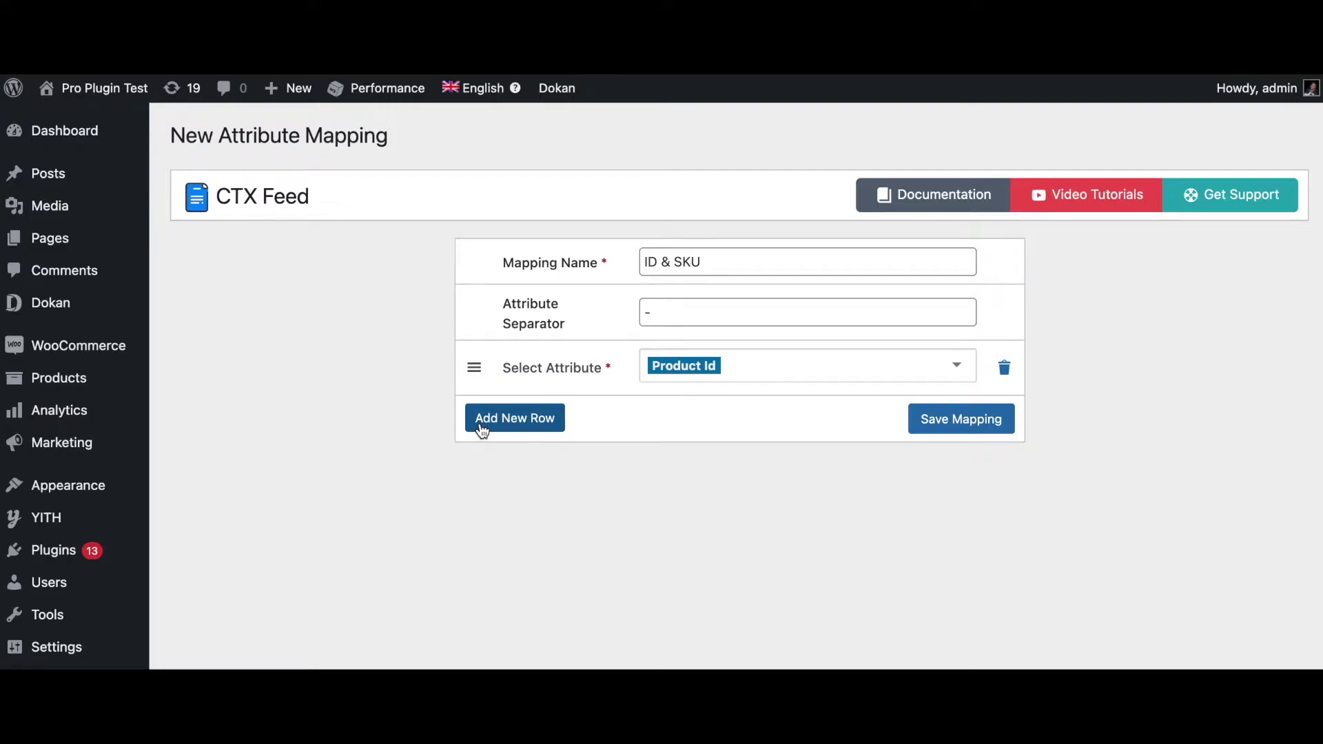
left_click(512, 427)
left_click(753, 421)
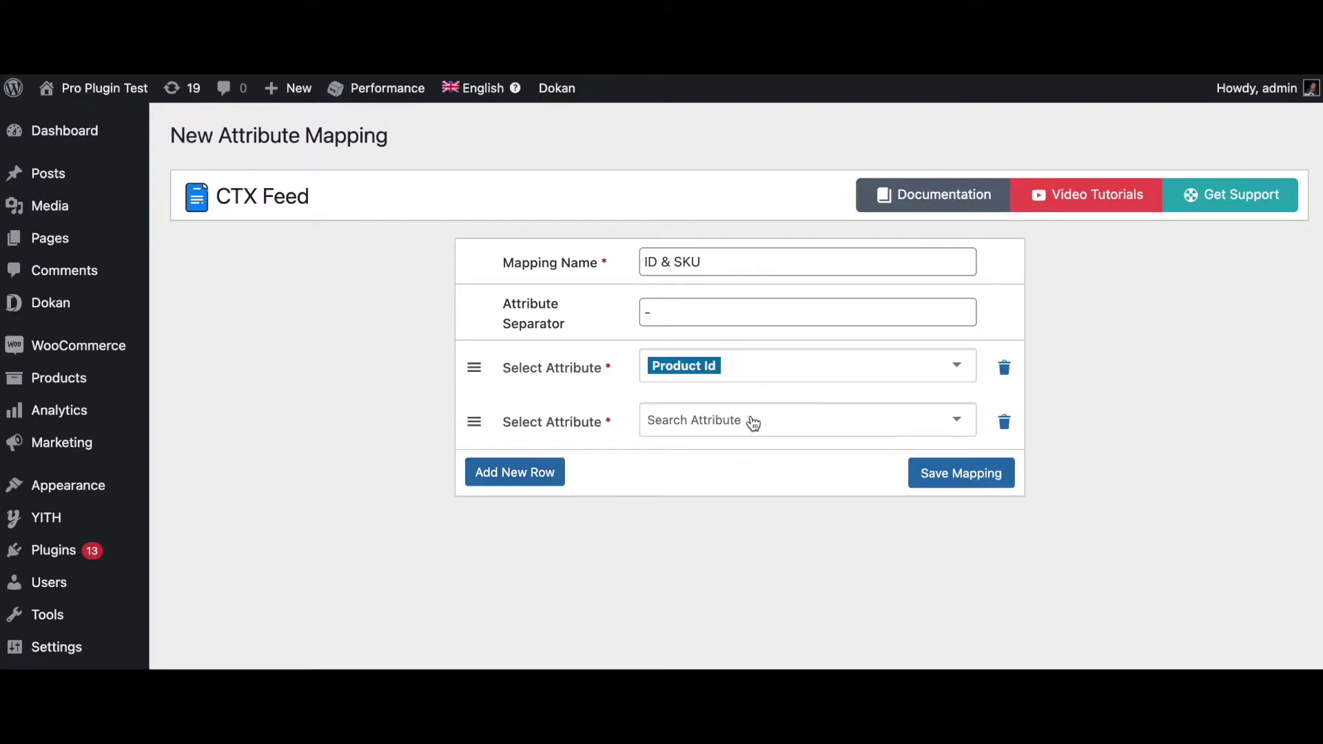
scroll(713, 490, "down", 5)
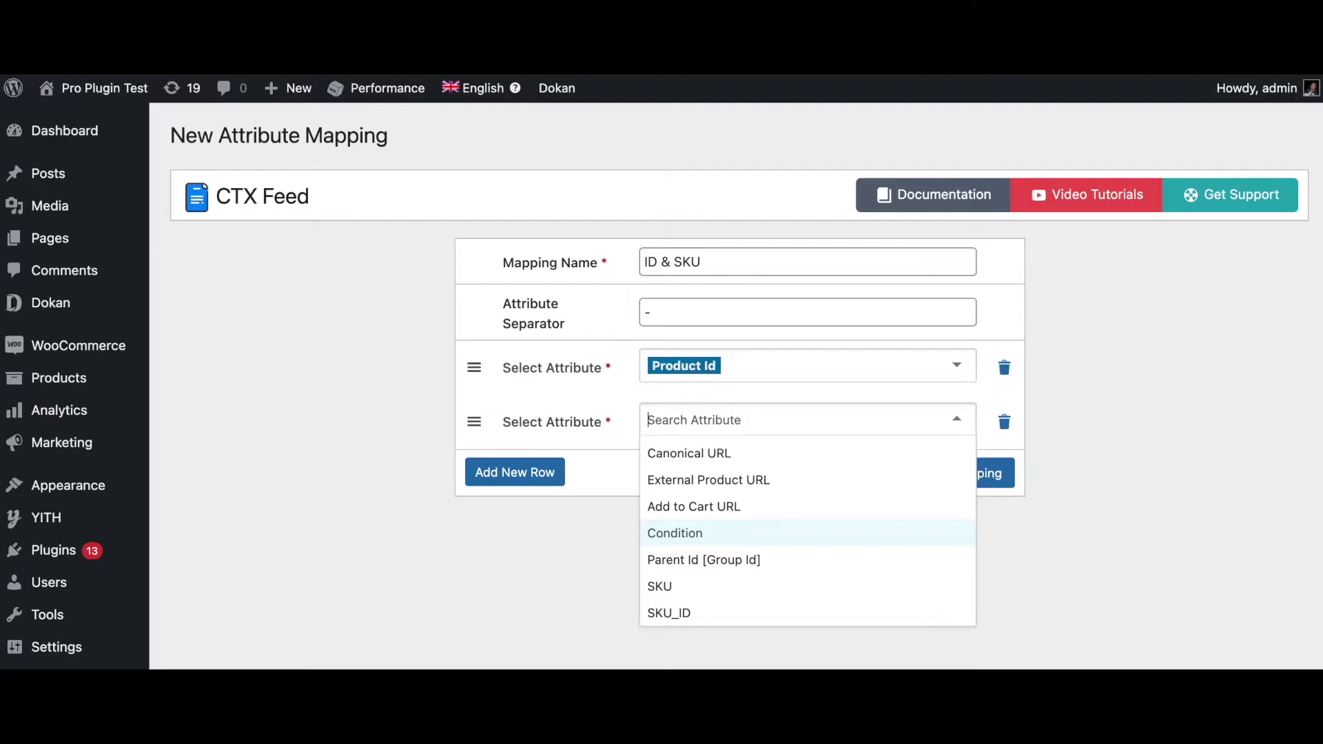
type("sku")
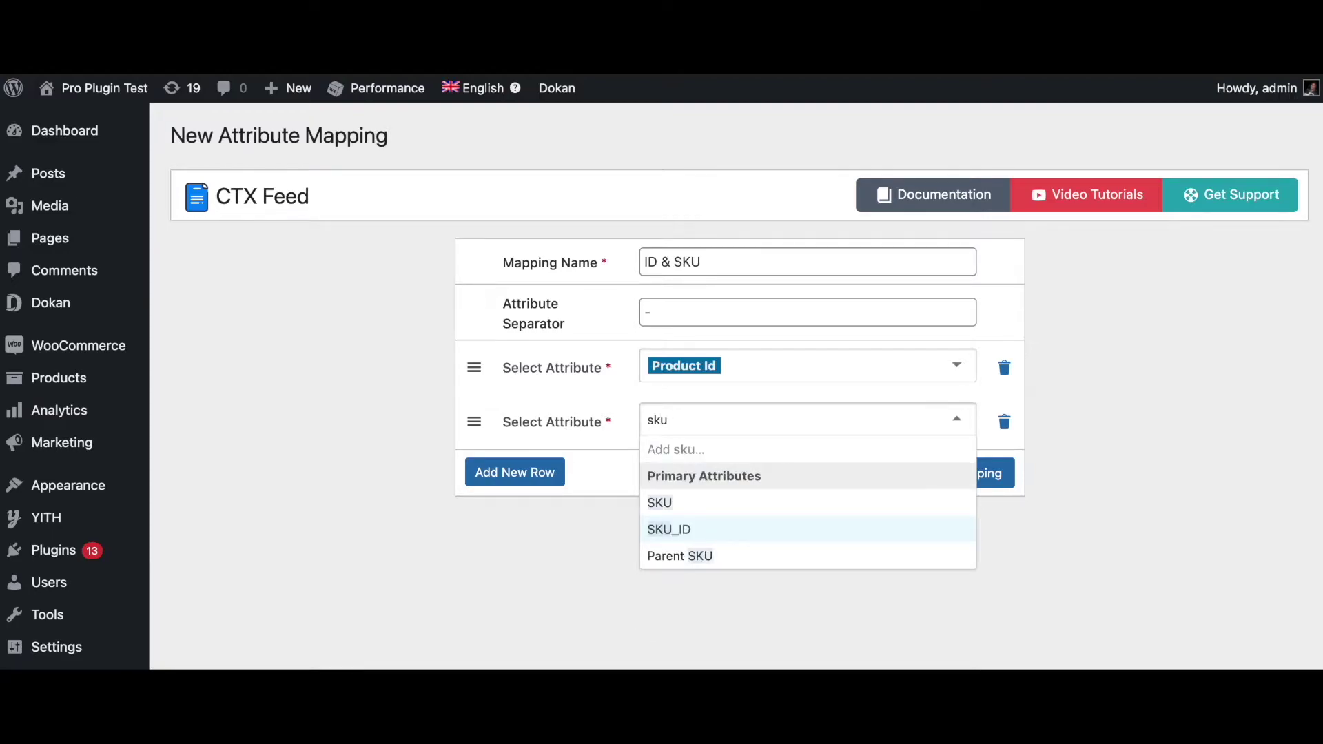
left_click(674, 504)
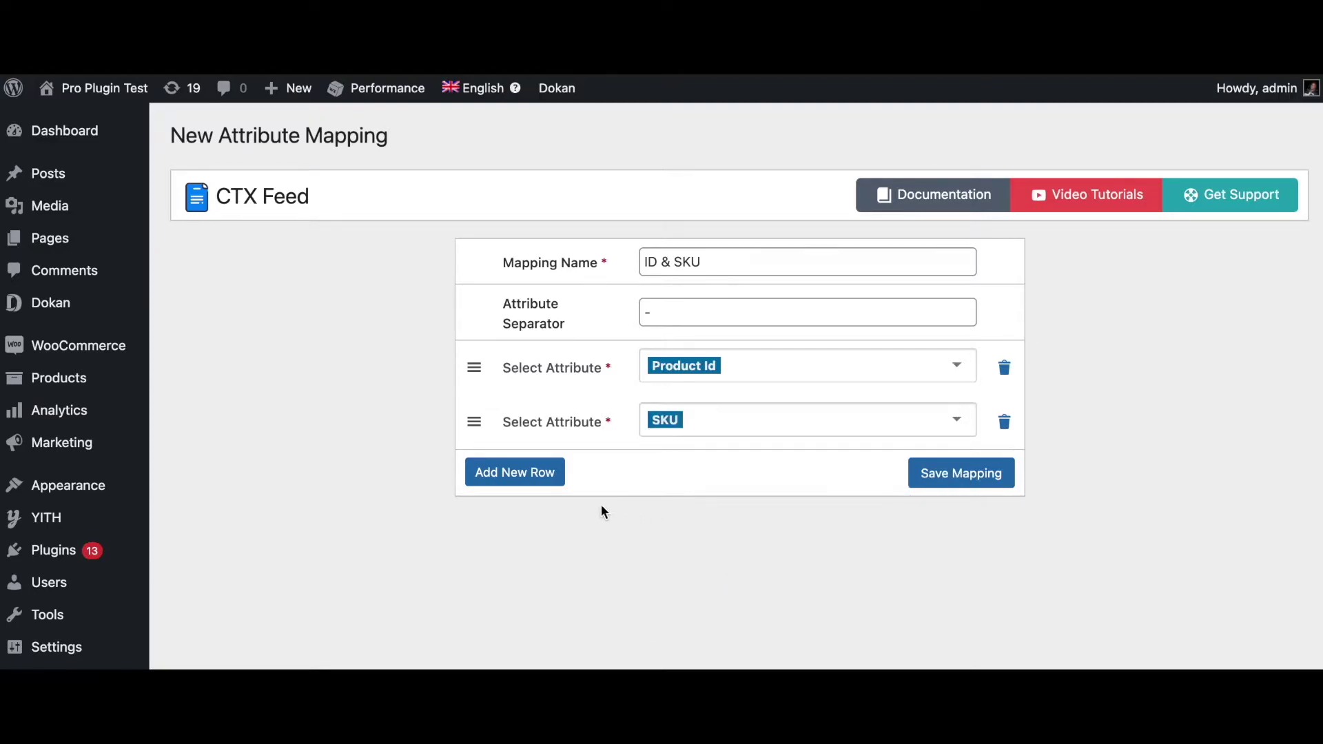
left_click(973, 476)
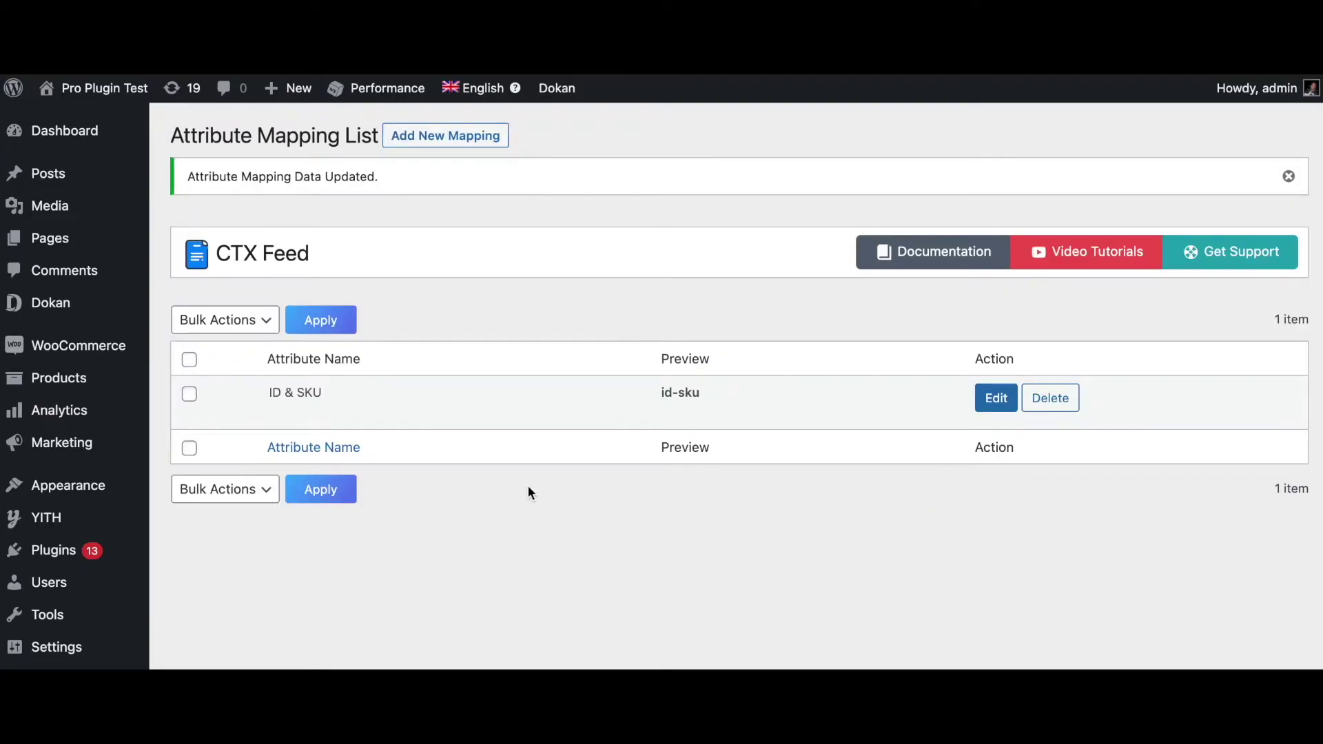
Check the saved ID & SKU row in the mapping list, then start another mapping
mouse_move(340, 379)
left_click(438, 141)
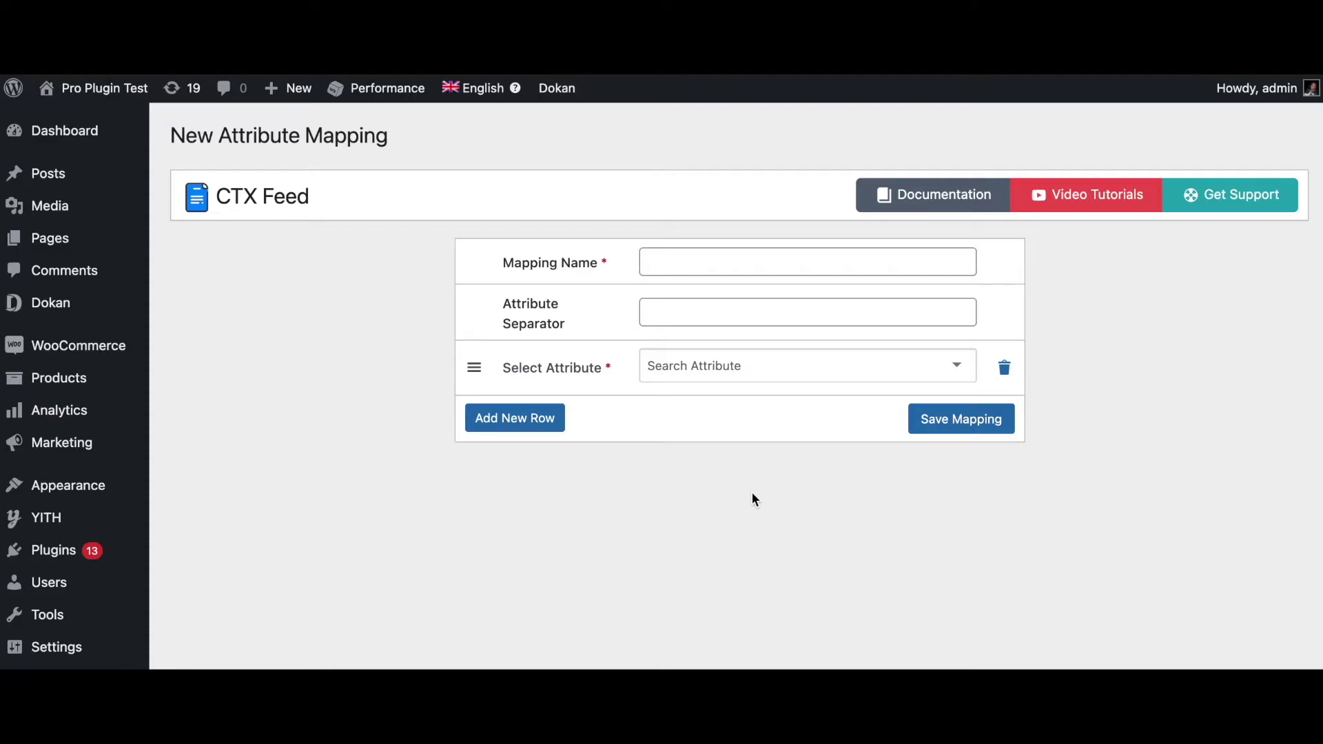
Name the new mapping 'Descriptive Product Title' and choose Season as its first attribute
left_click(658, 261)
type("Descriptive Product Title")
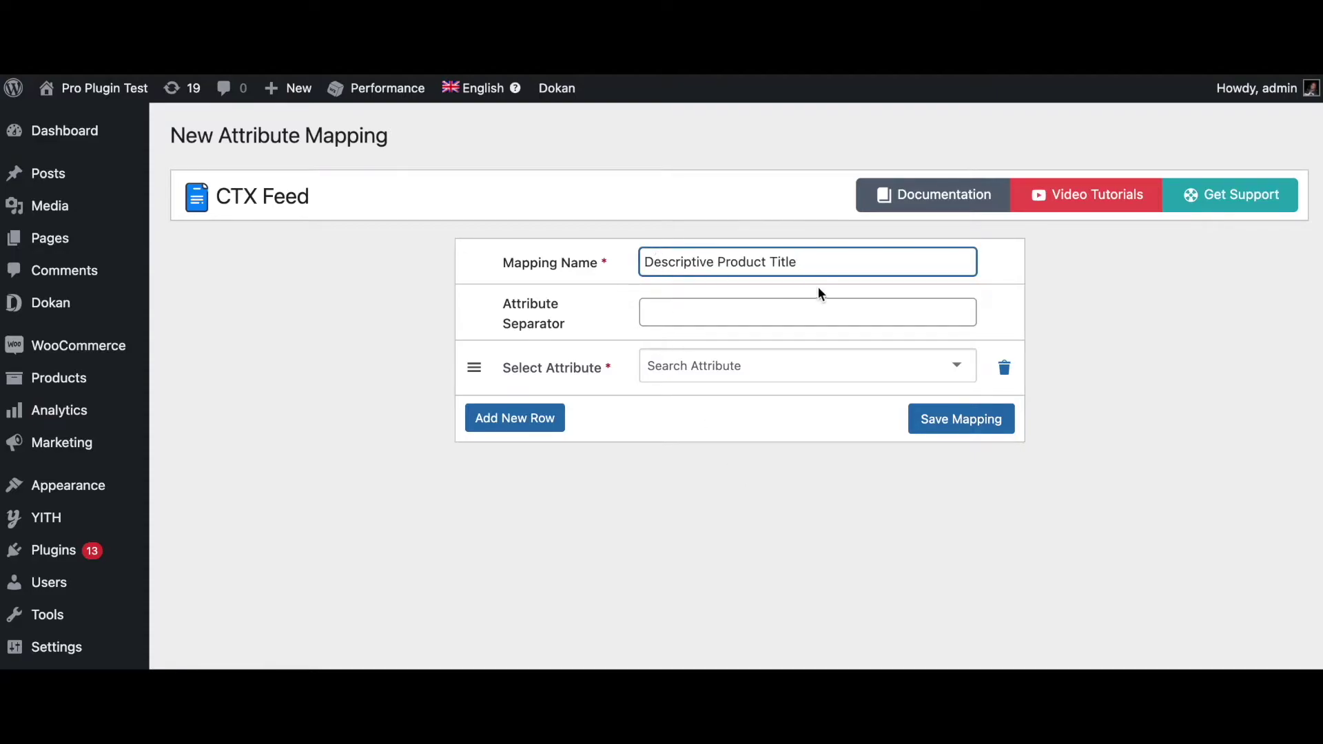
left_click(668, 312)
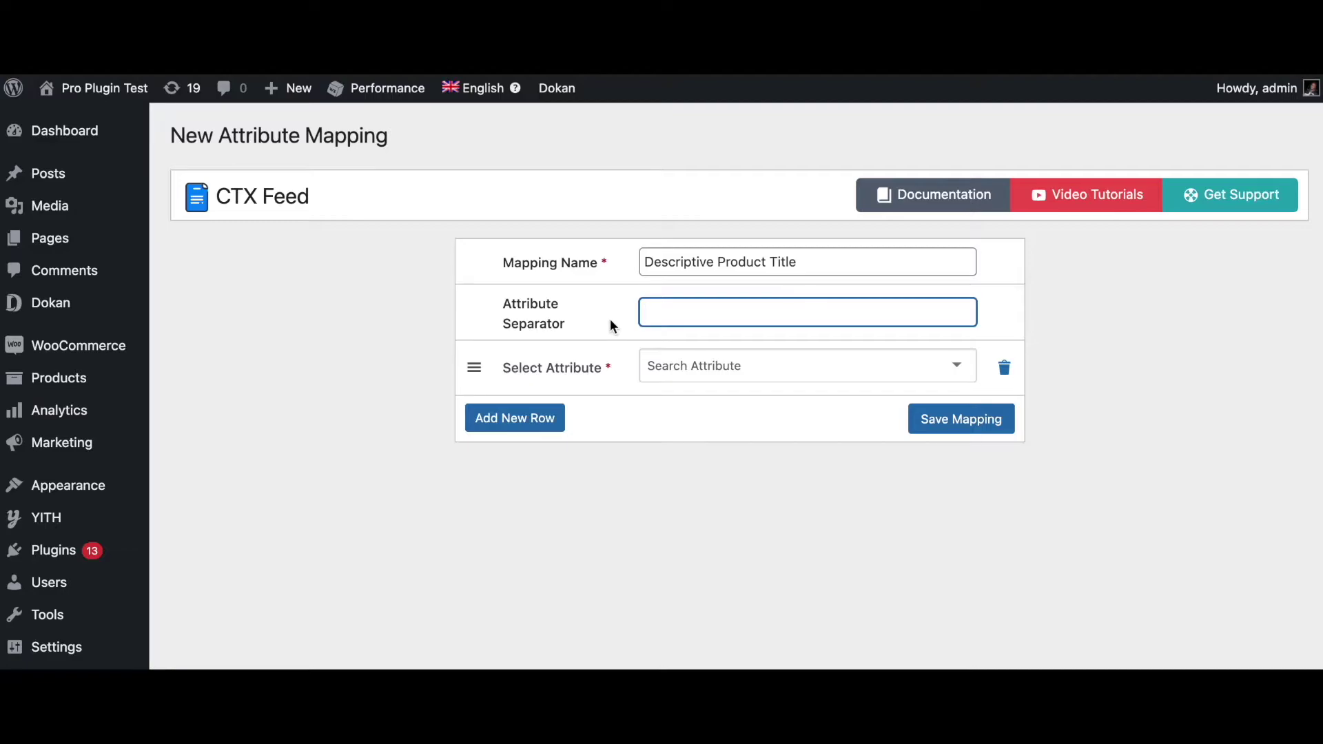
left_click(676, 356)
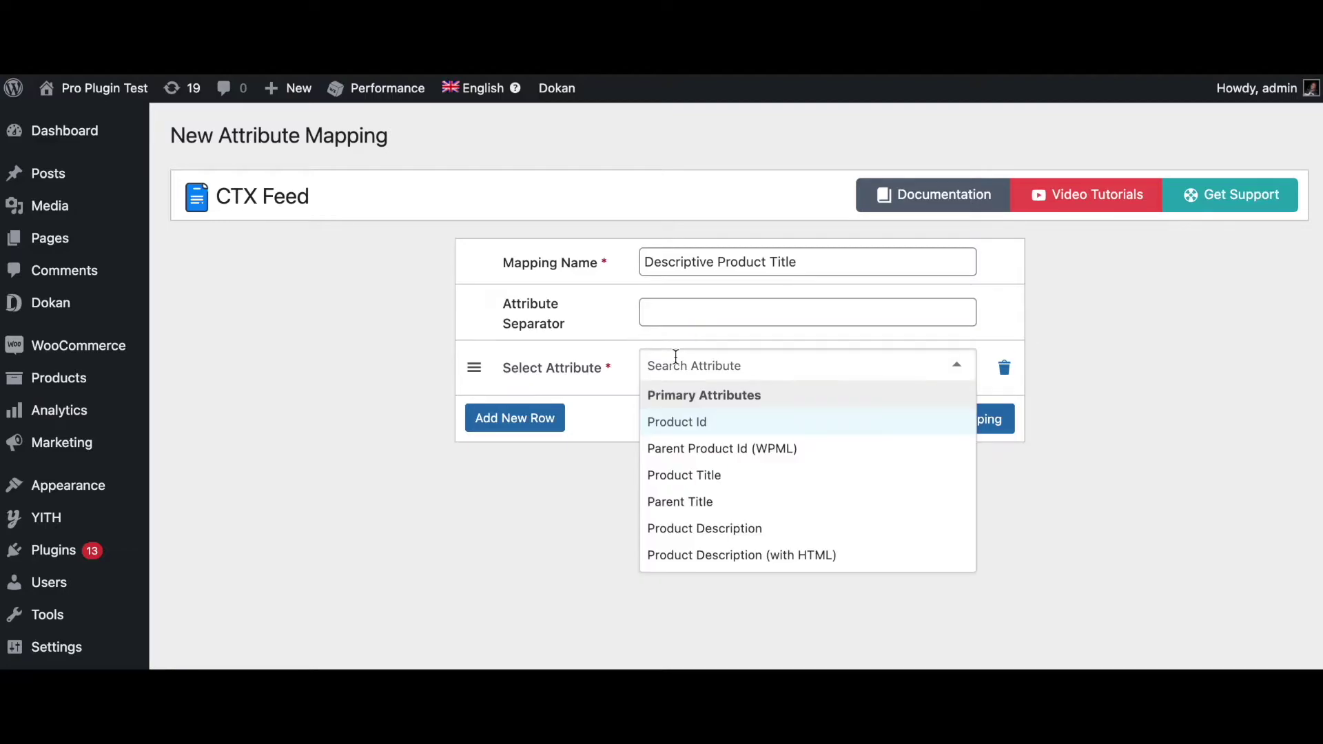
type("seaso")
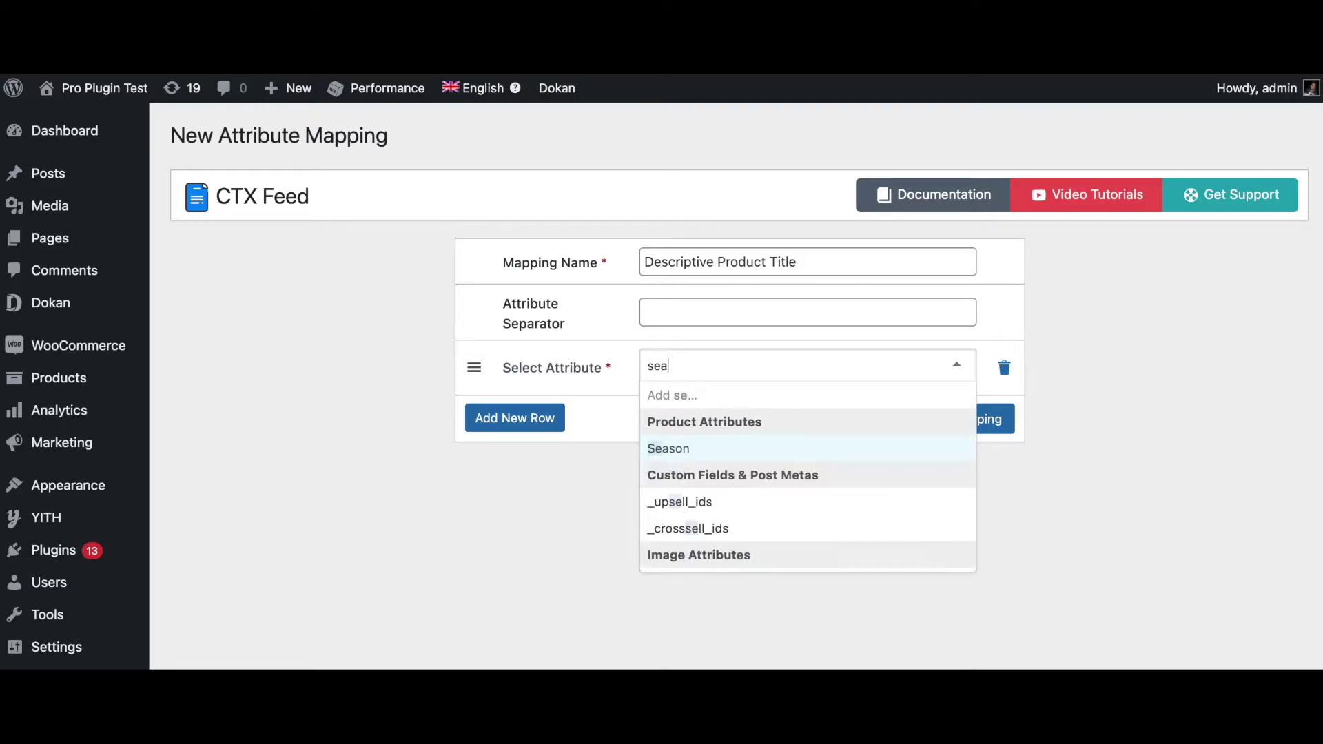
left_click(663, 447)
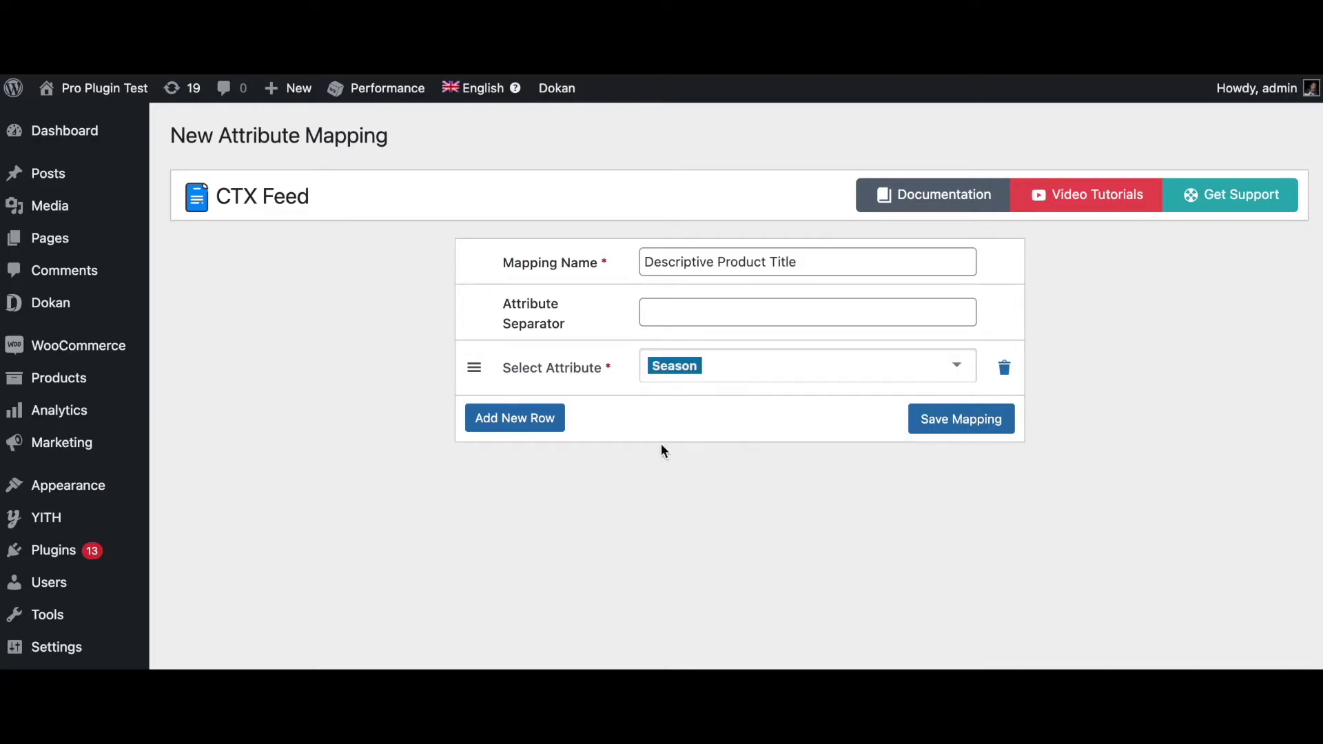
Add Gender and Product Title rows after Season and save the mapping
left_click(551, 427)
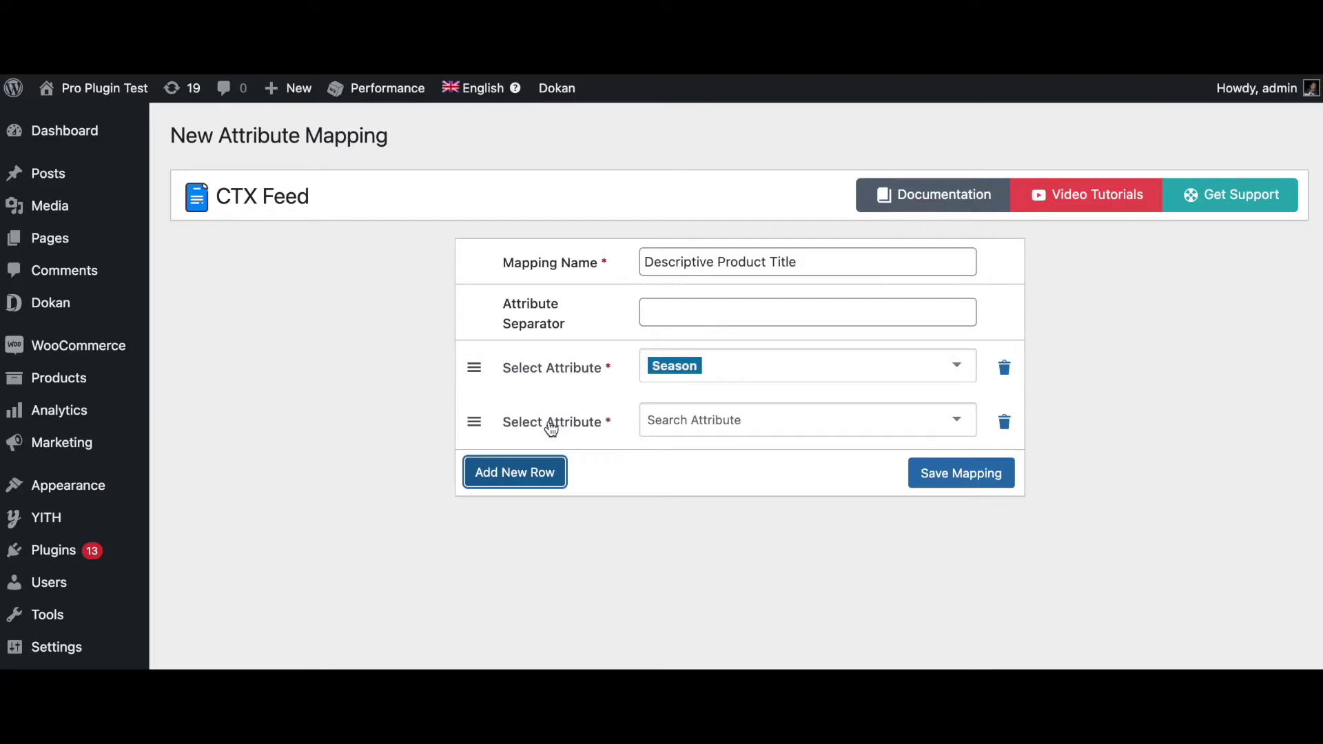
left_click(672, 419)
type("ge")
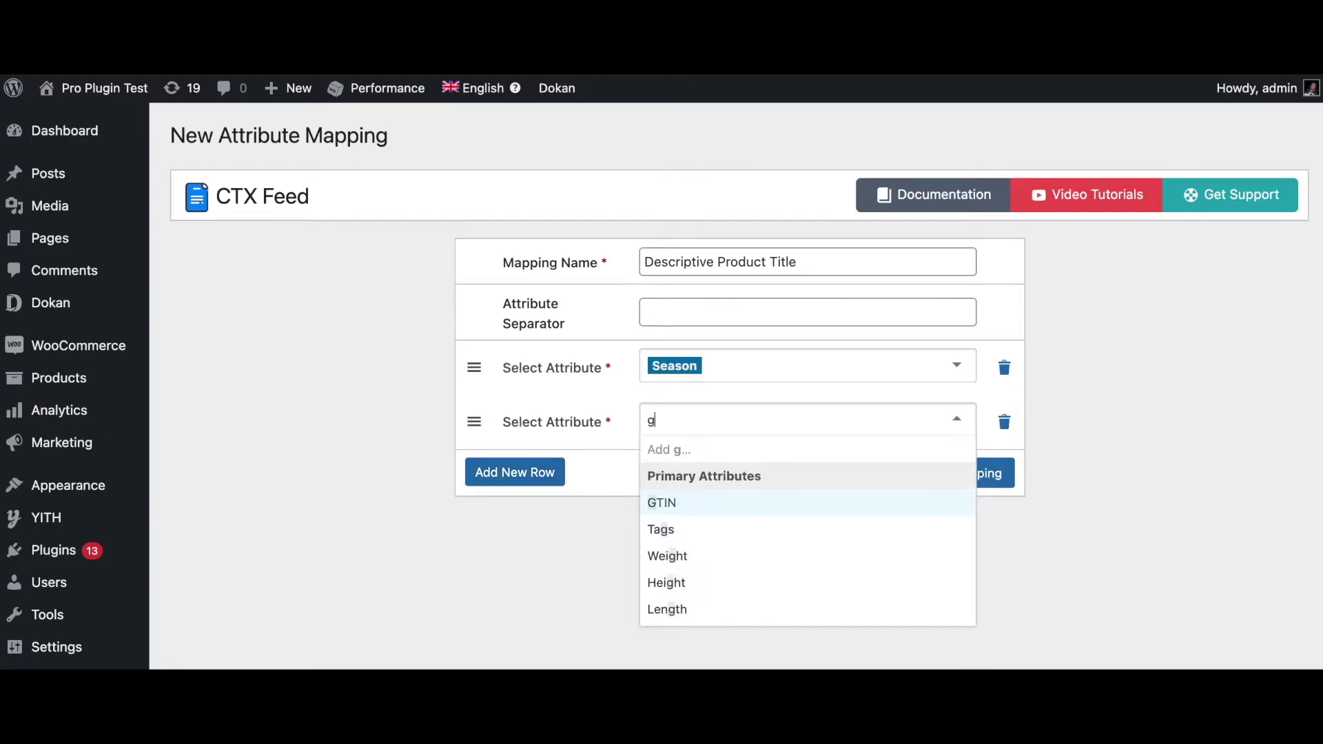
left_click(673, 502)
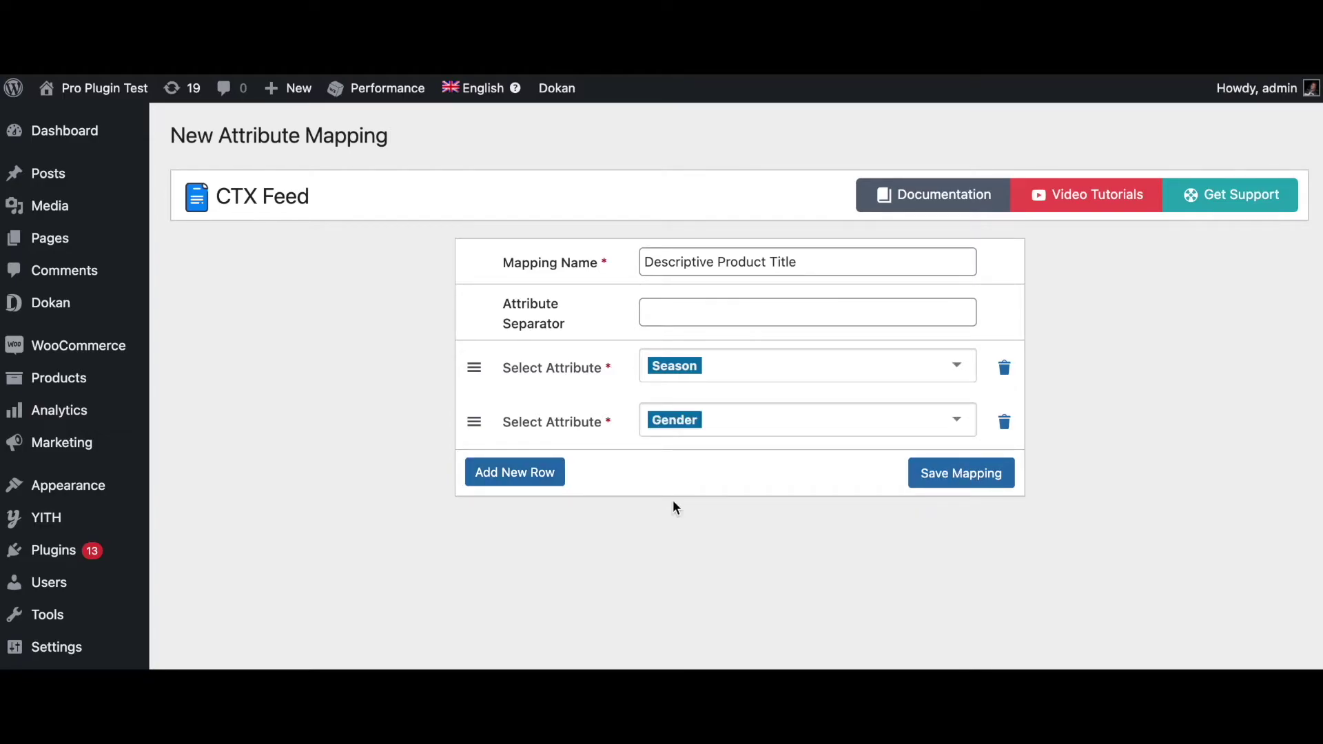
left_click(535, 474)
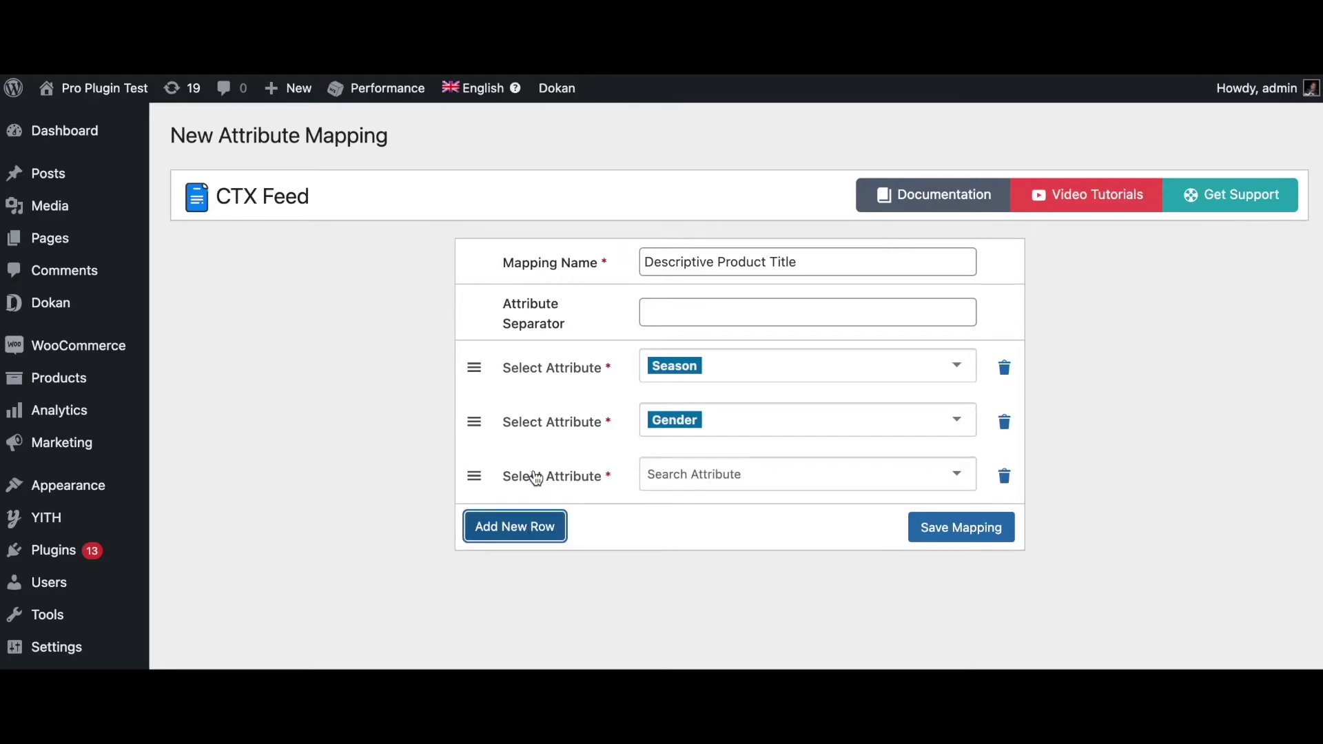
left_click(718, 475)
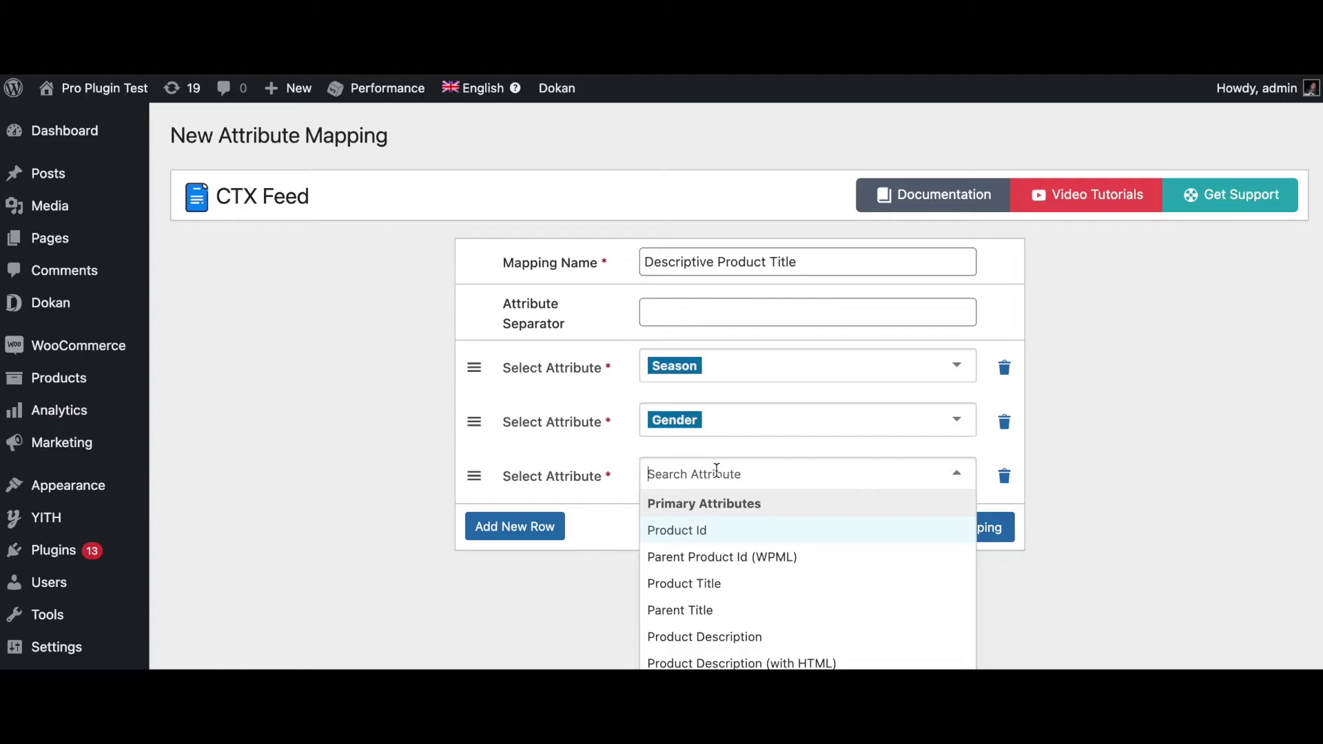
left_click(693, 585)
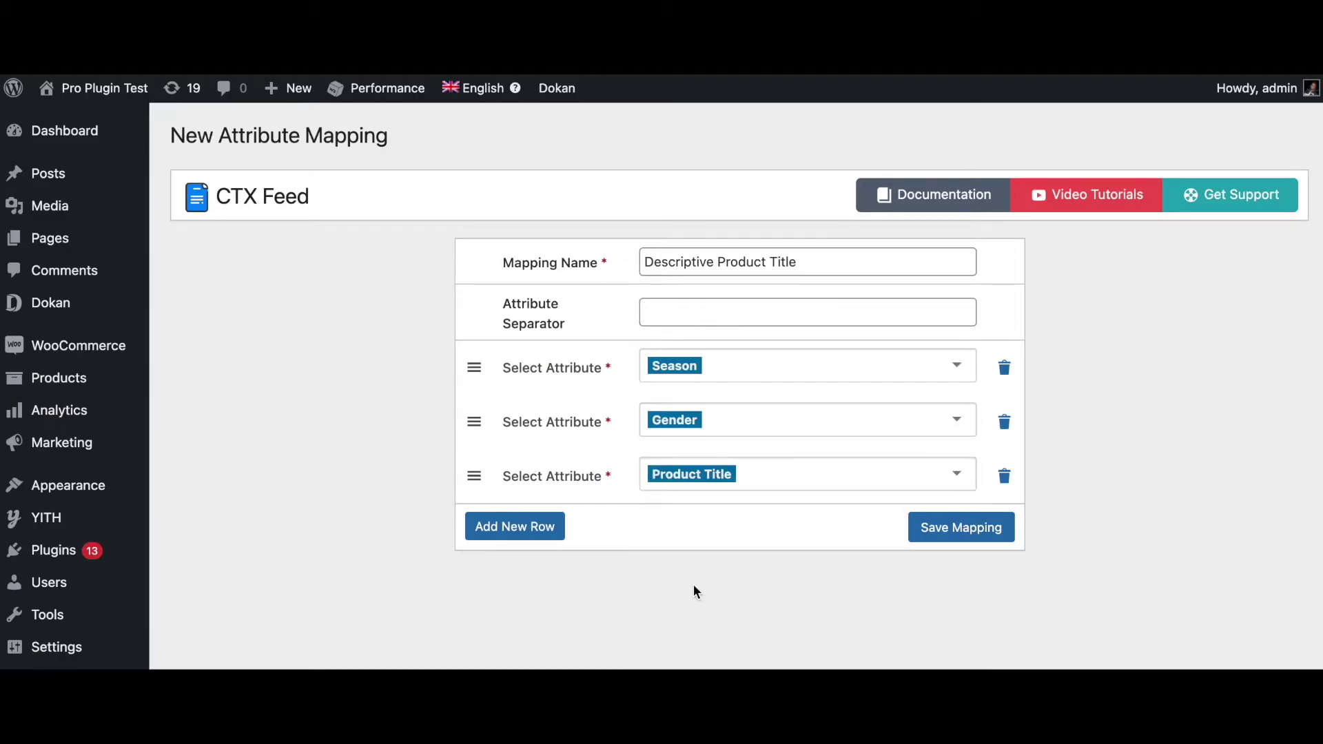
left_click(955, 539)
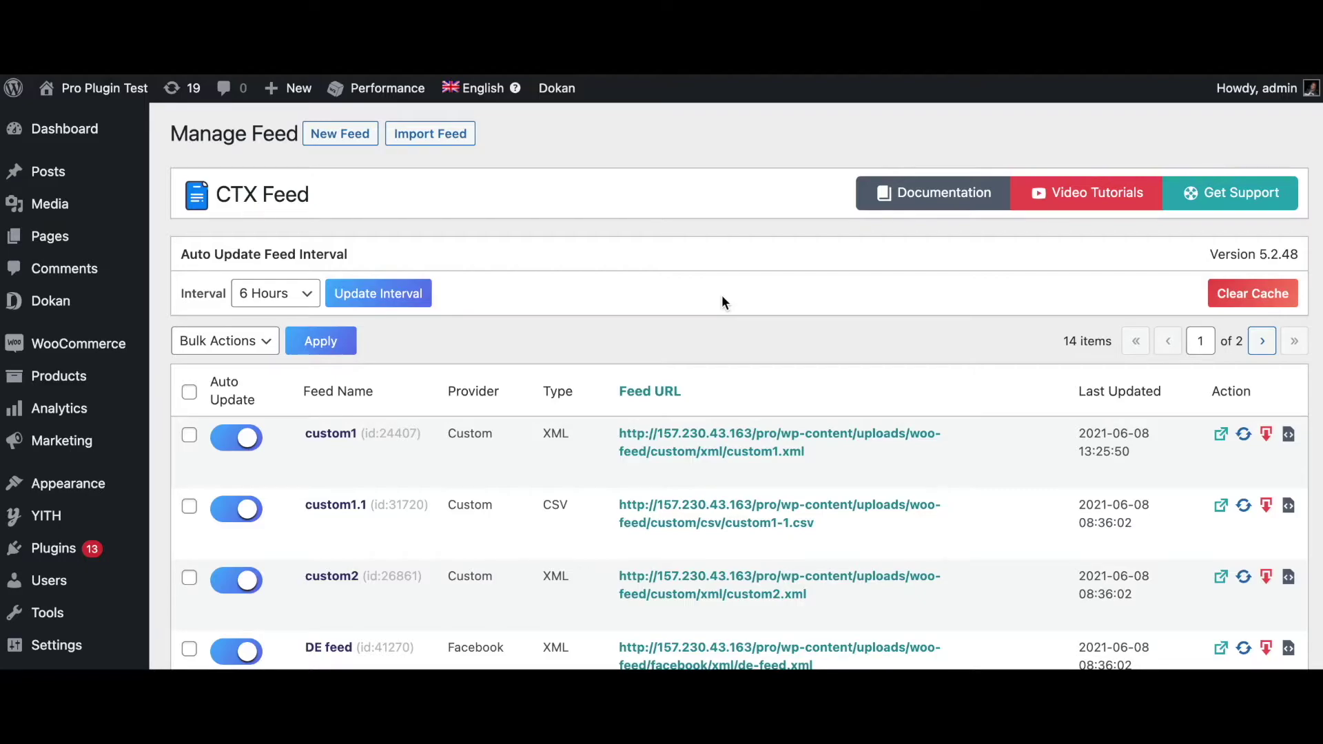
Add an 'ID & SKU' attribute to custom1, valued by the ID & SKU mapping, placed below id
left_click(332, 436)
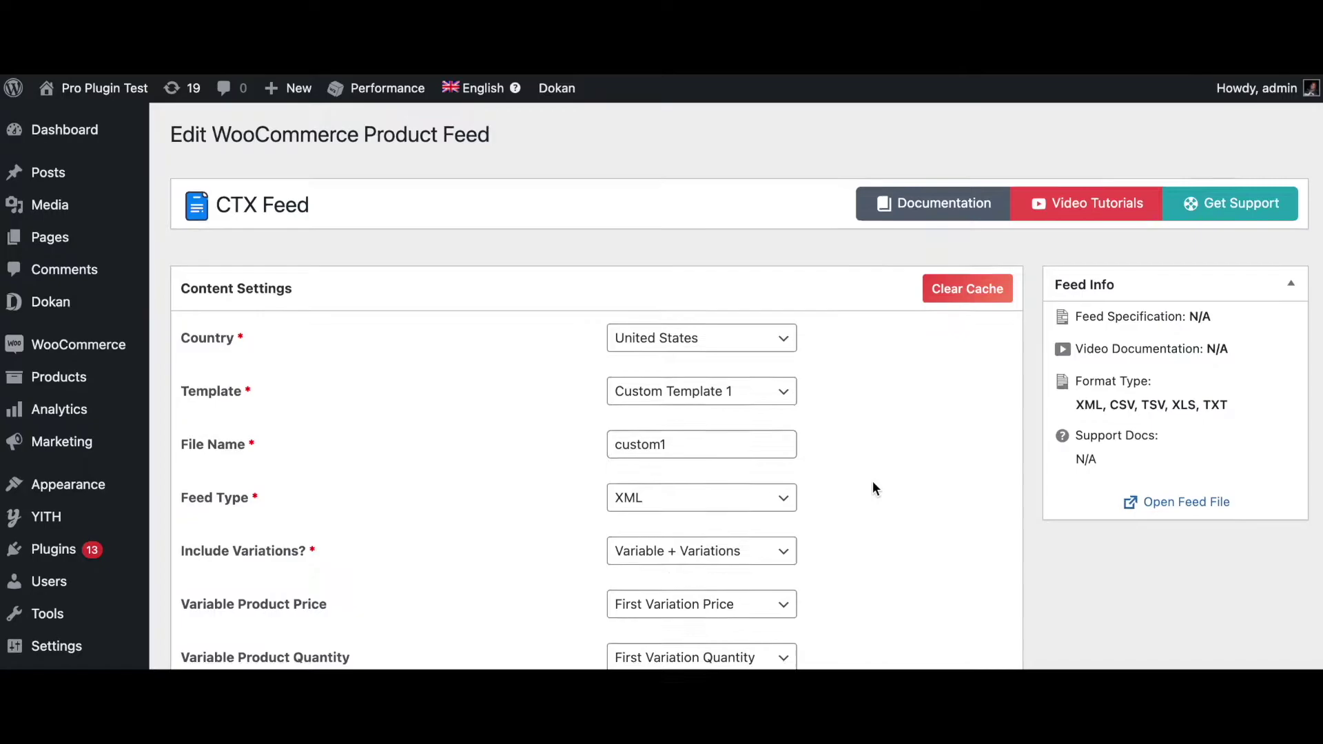
scroll(874, 488, "down", 6)
scroll(874, 483, "down", 6)
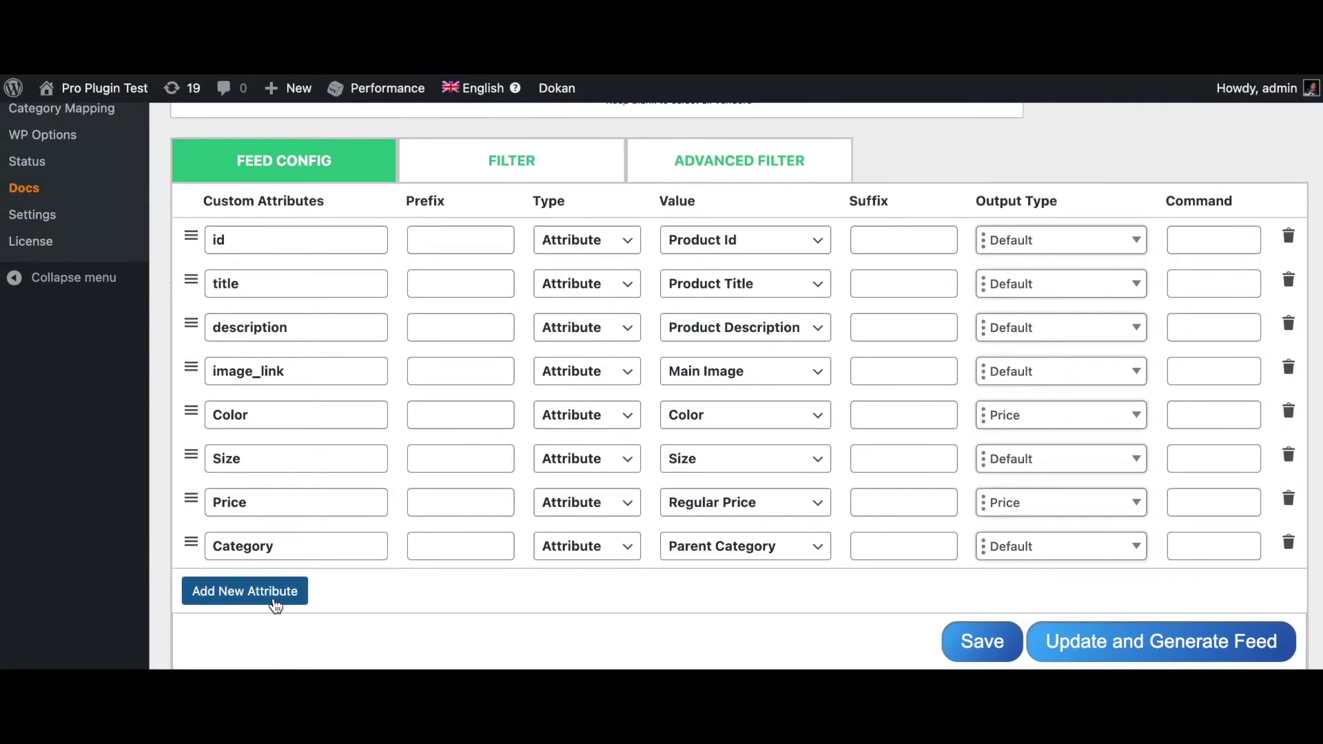
left_click(274, 594)
left_click(274, 594)
type("ID")
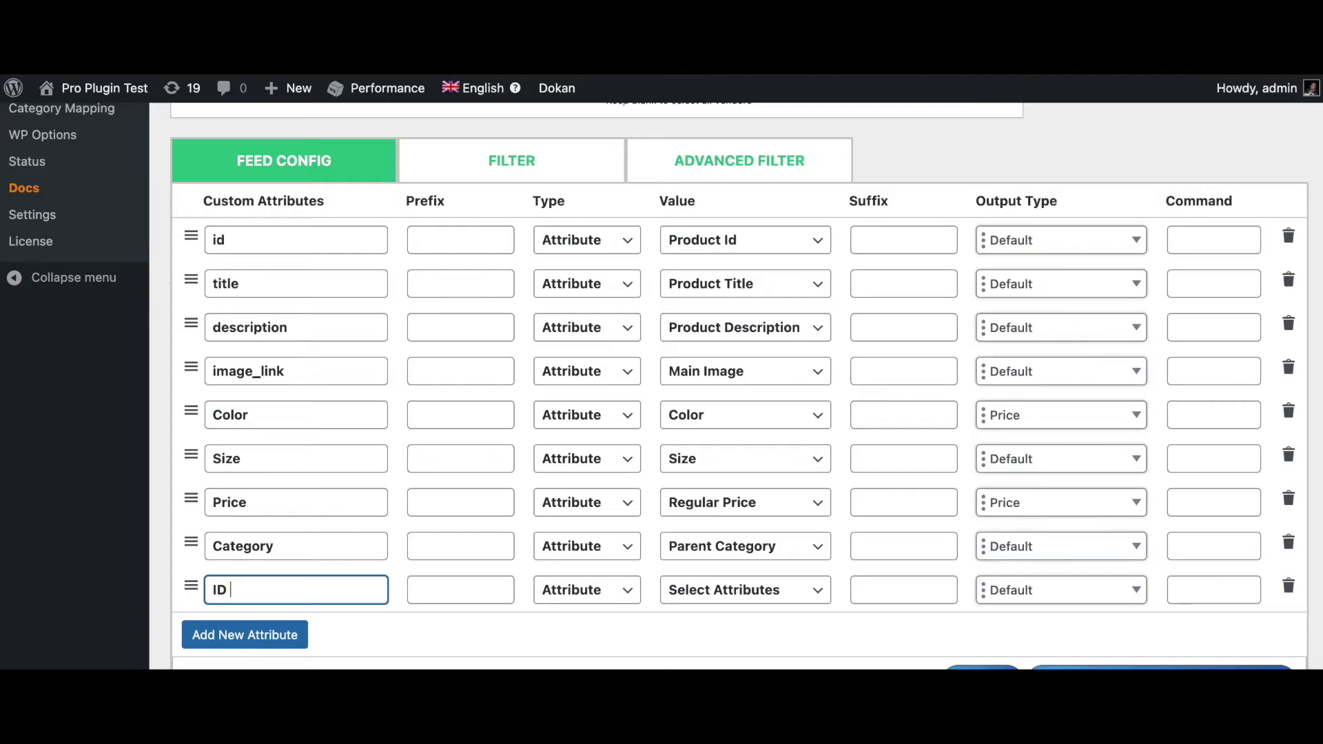
type(" & SKU")
left_click(702, 600)
scroll(745, 622, "down", 15)
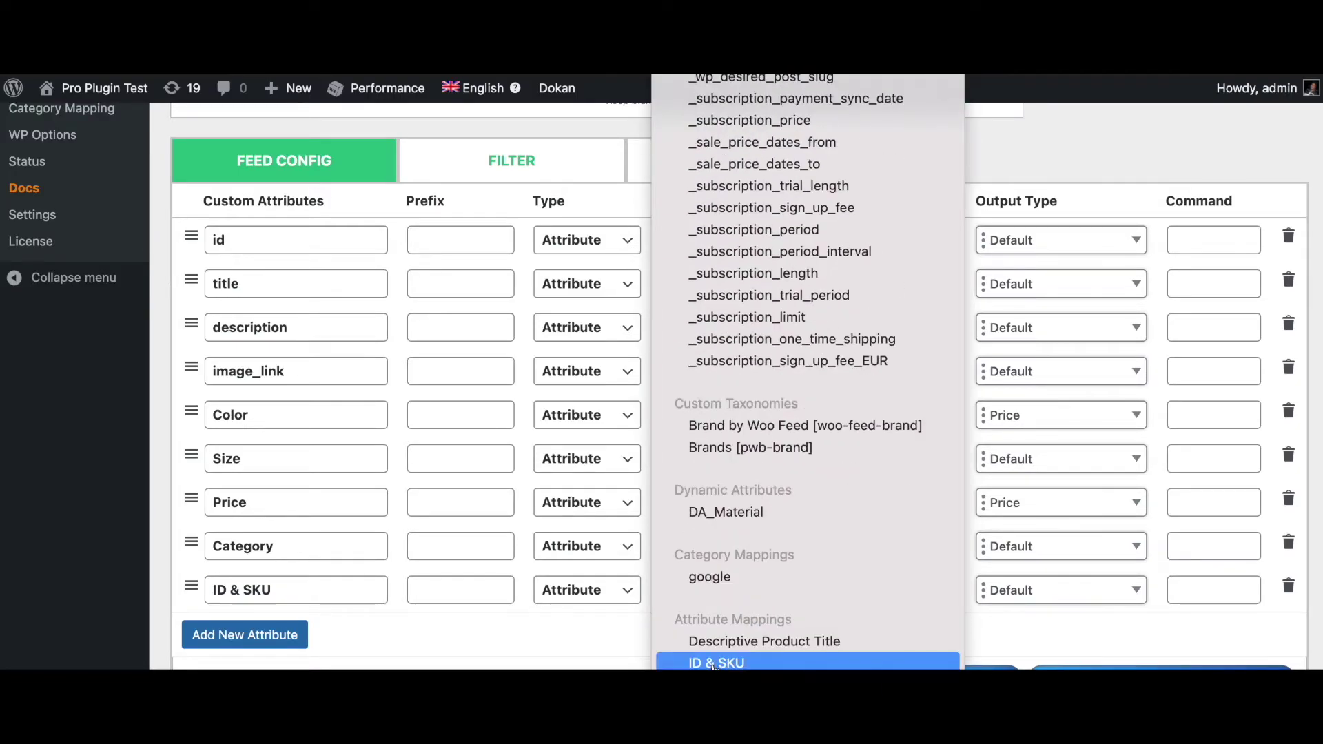
left_click(714, 664)
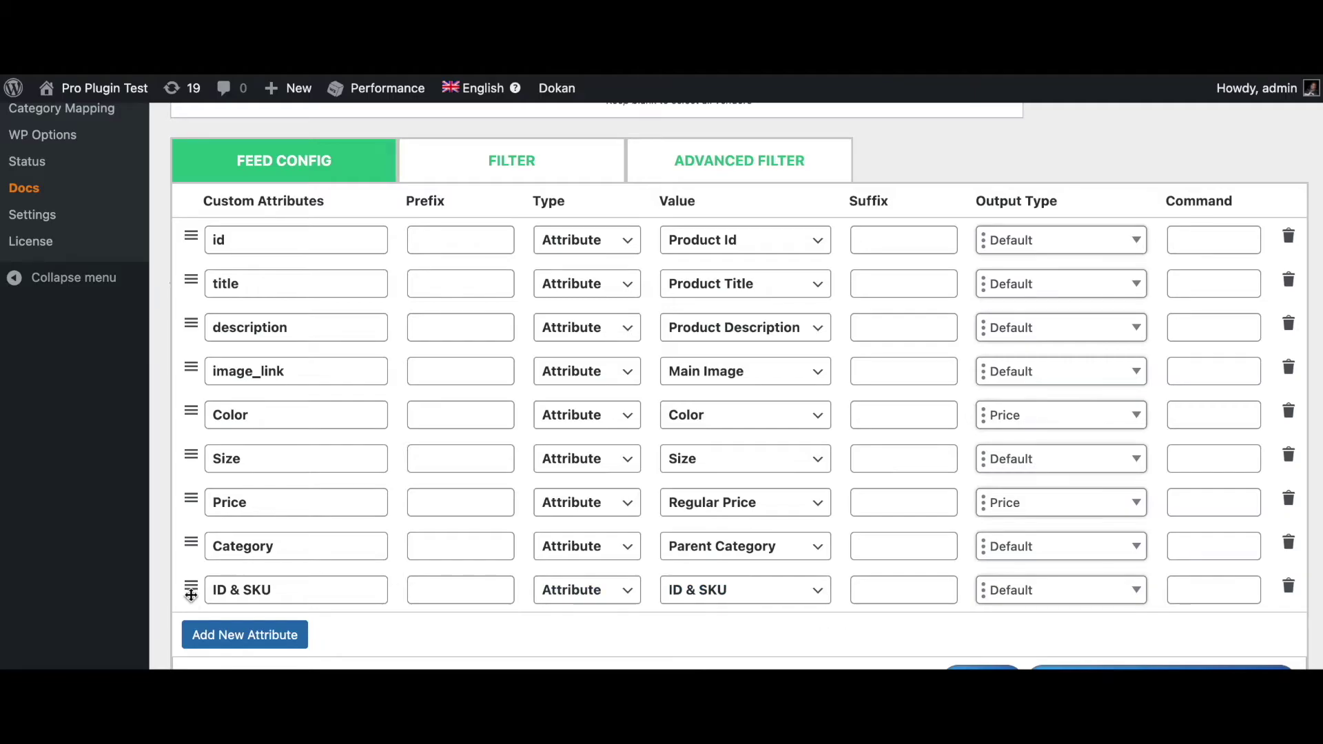
left_click_drag(191, 594, 186, 264)
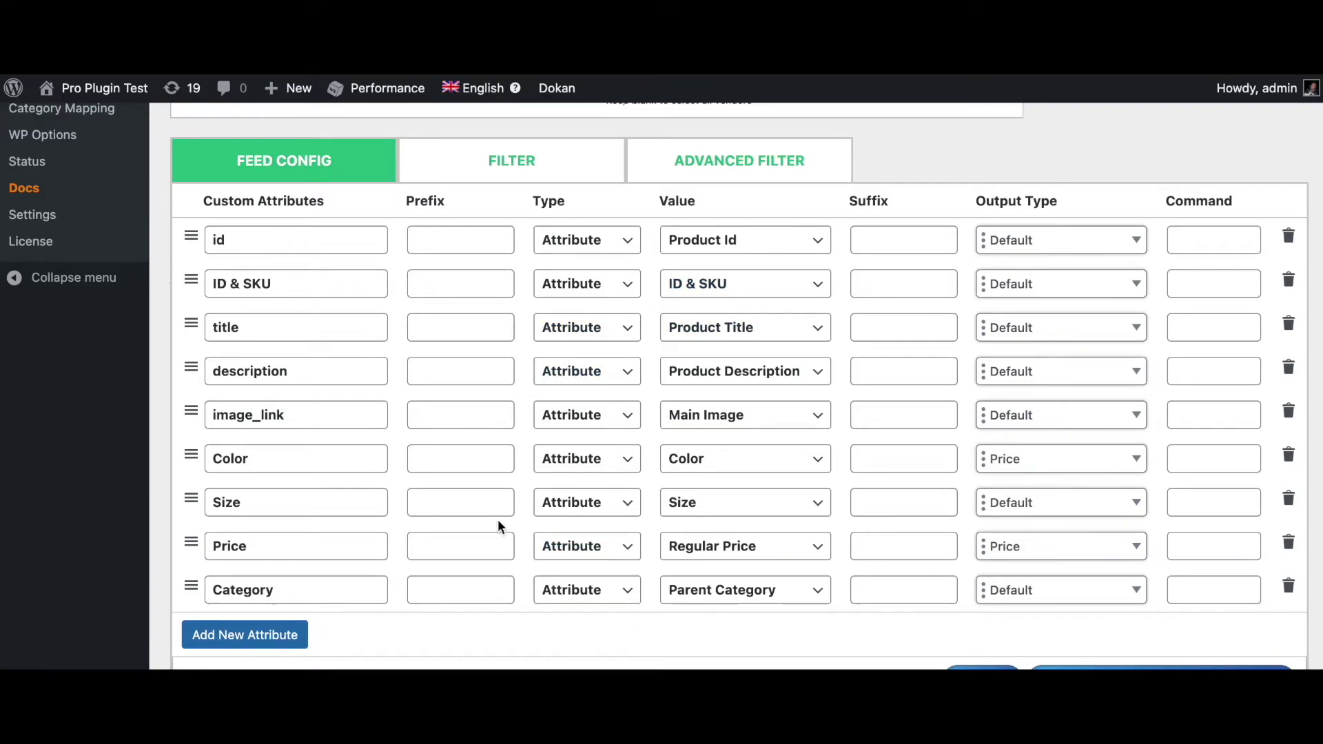
Switch custom1's title value from Product Title to the Descriptive Product Title mapping
left_click(271, 634)
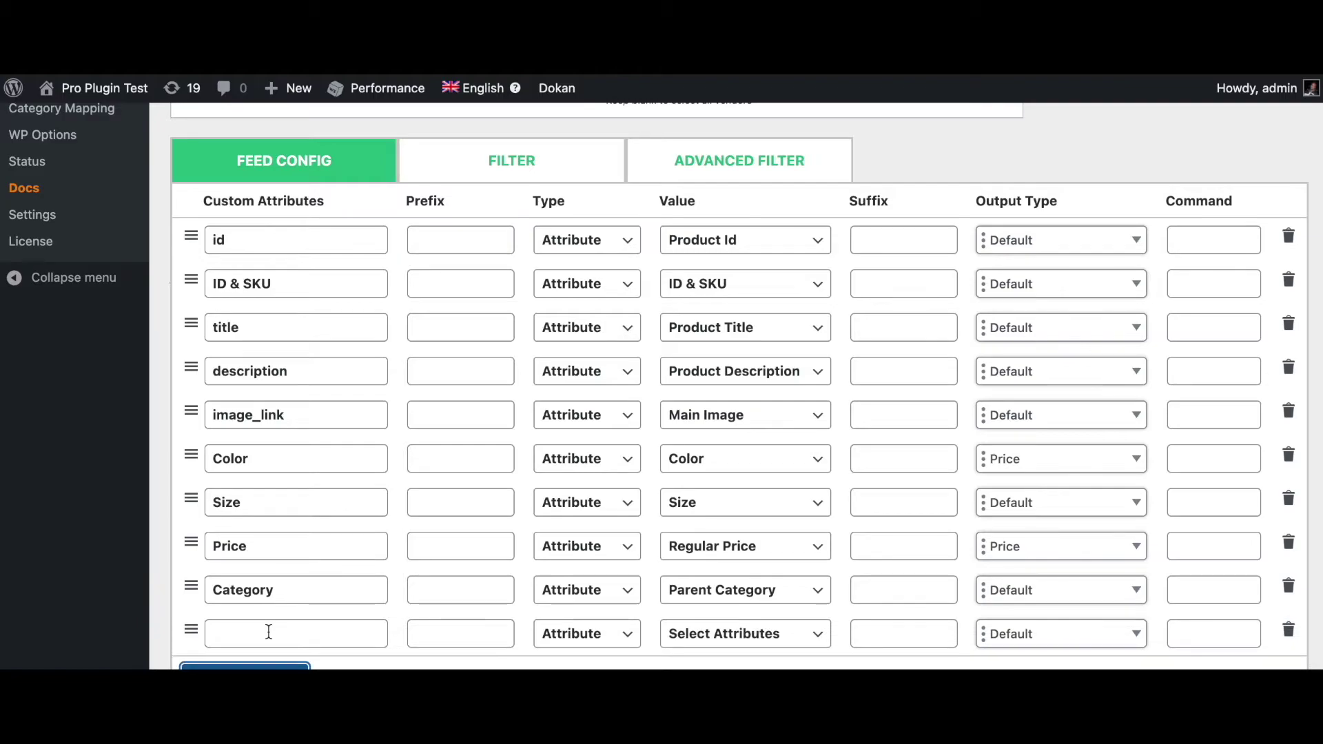
left_click(1288, 630)
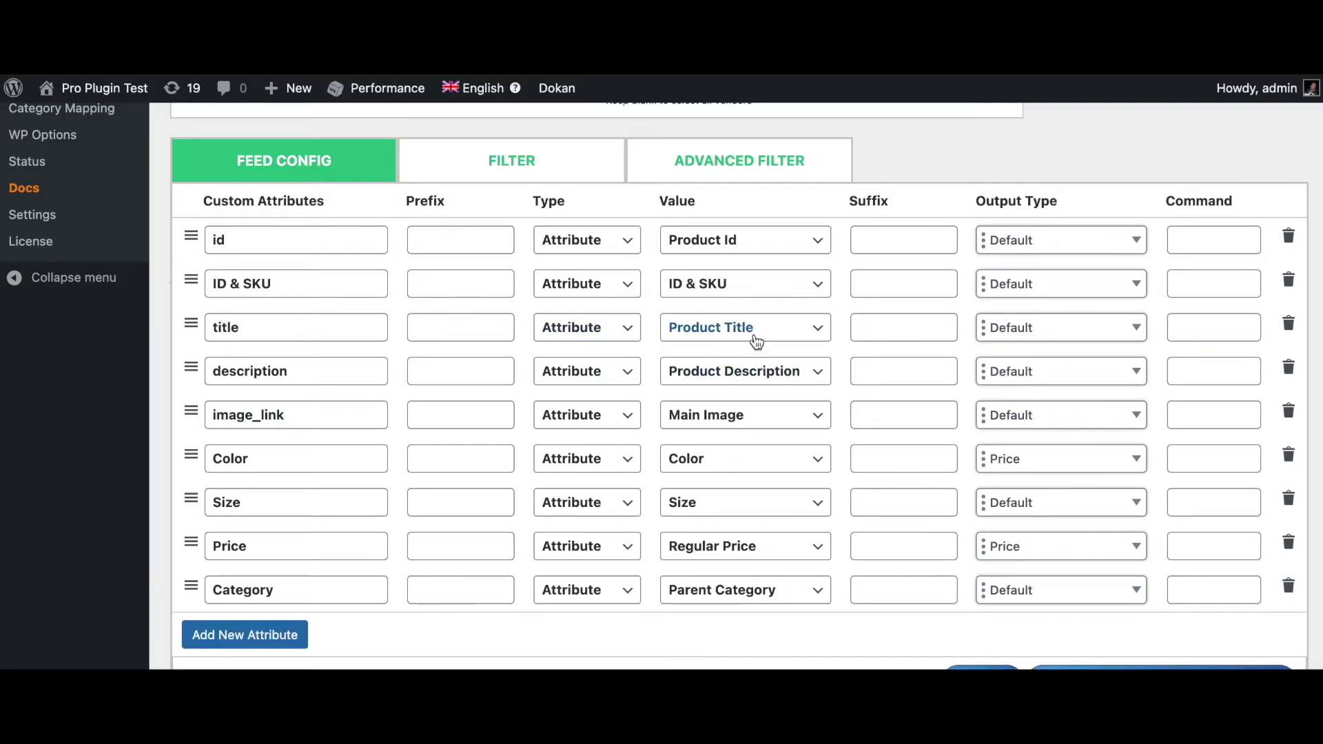
left_click(757, 339)
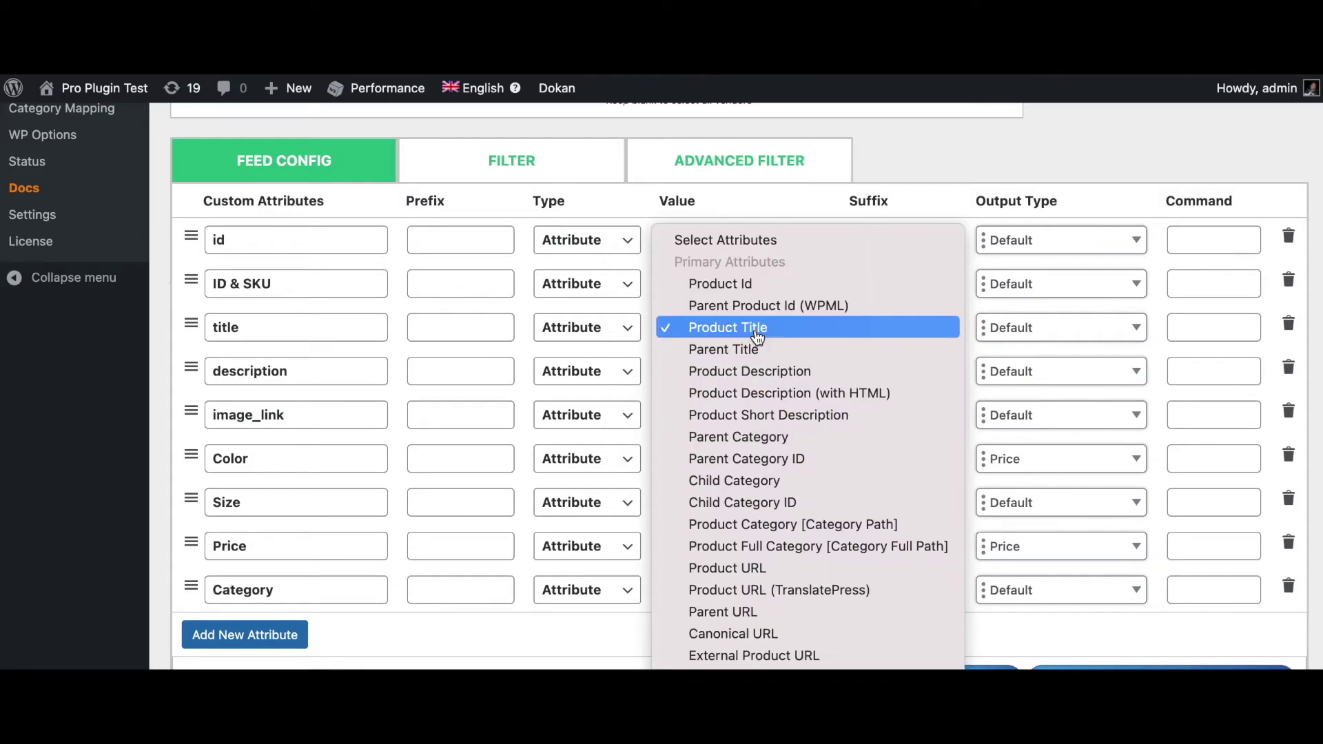
scroll(762, 502, "down", 15)
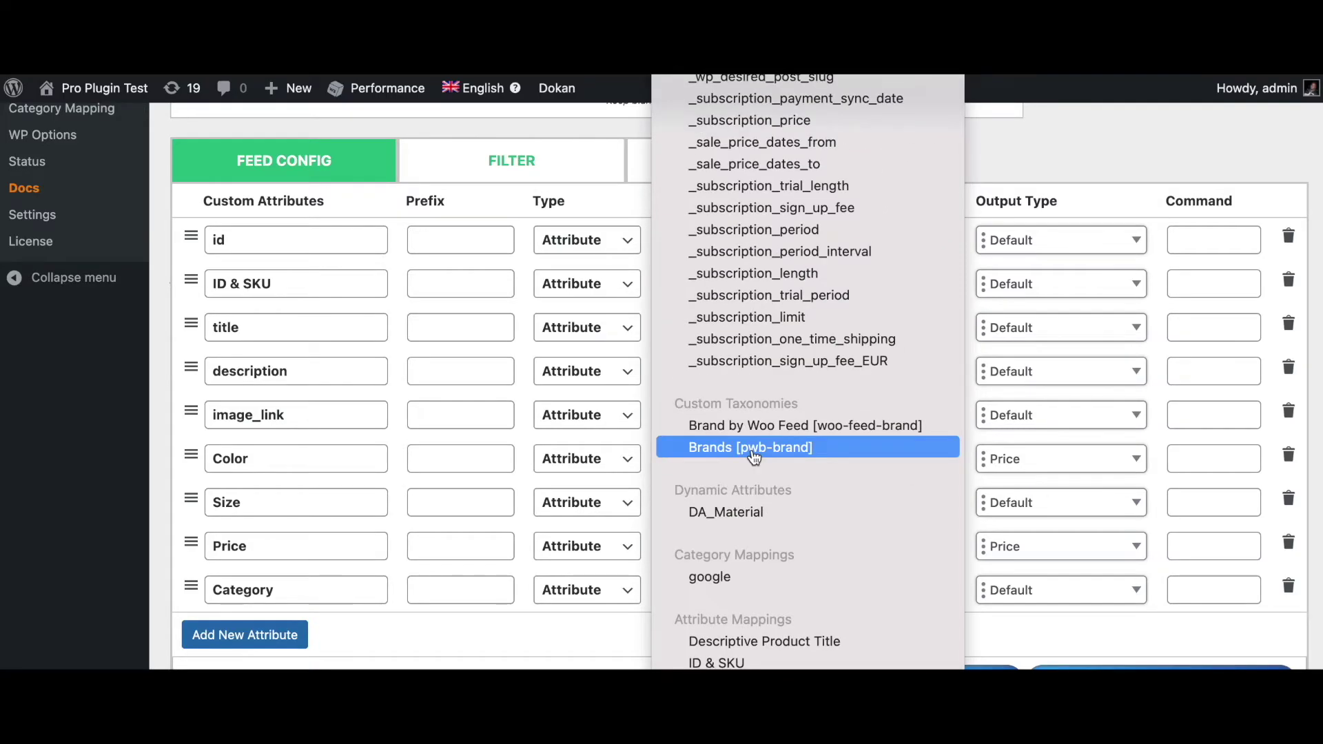
left_click(722, 651)
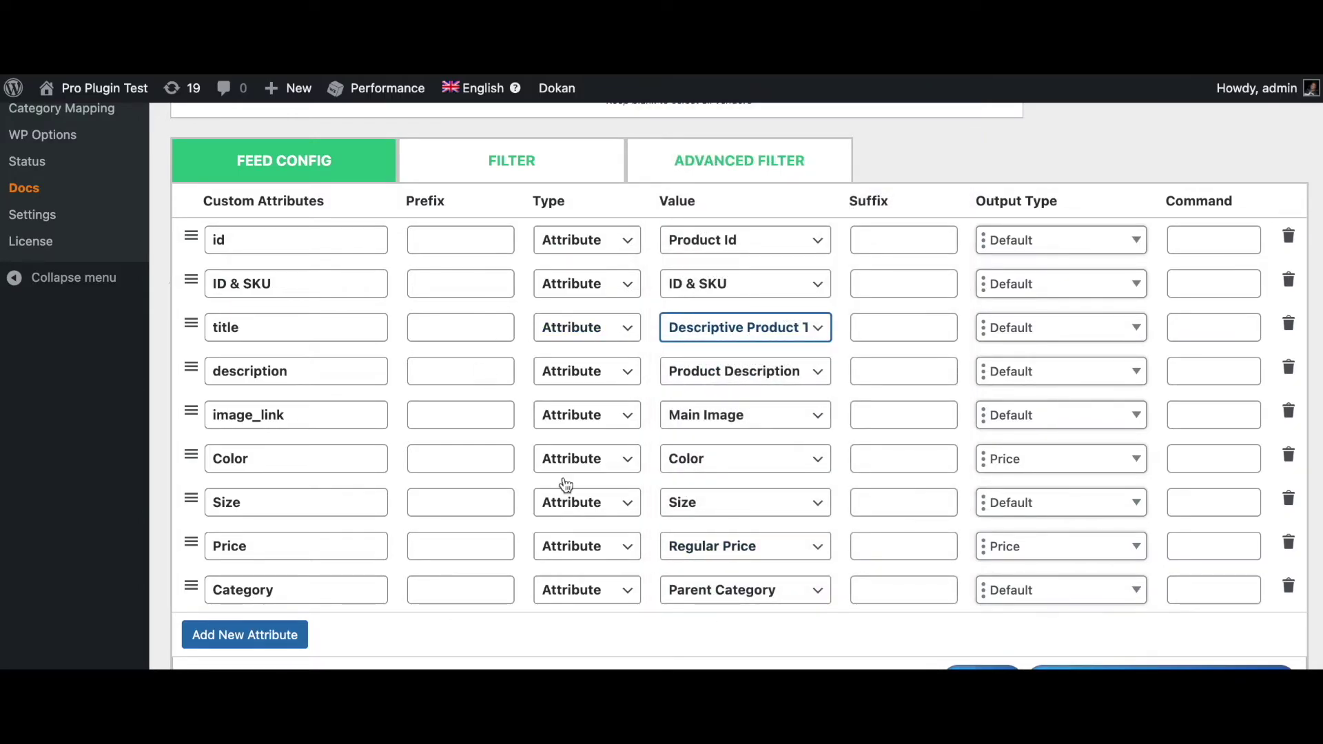
scroll(892, 626, "down", 1)
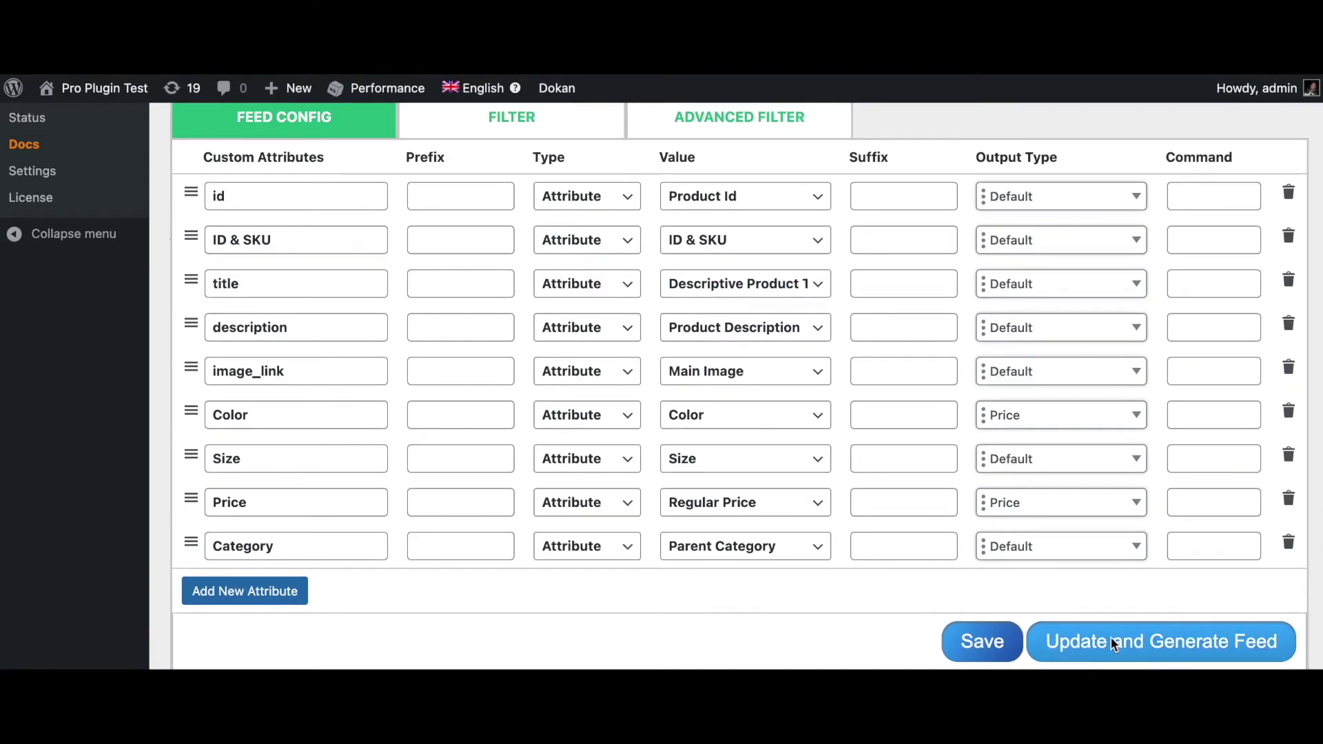
Update and regenerate the custom1 feed, then download its XML file
left_click(1111, 644)
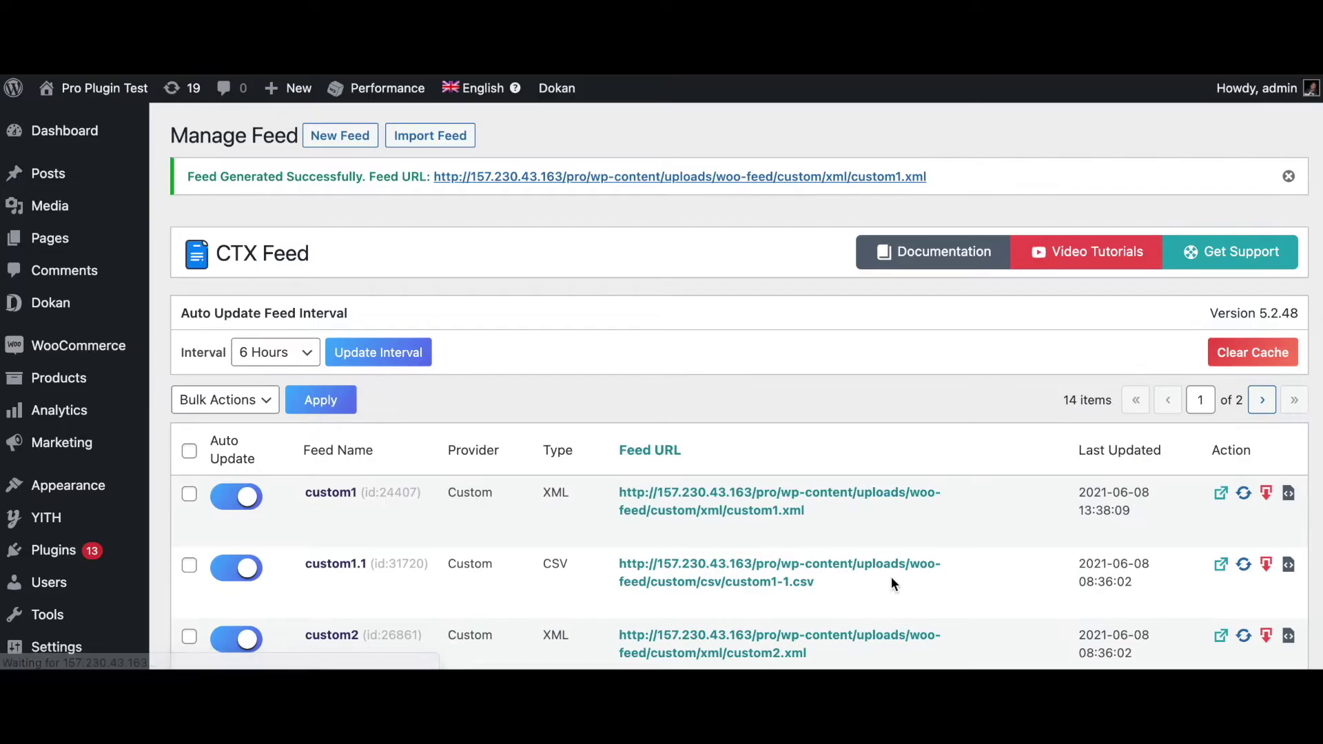
scroll(891, 576, "down", 3)
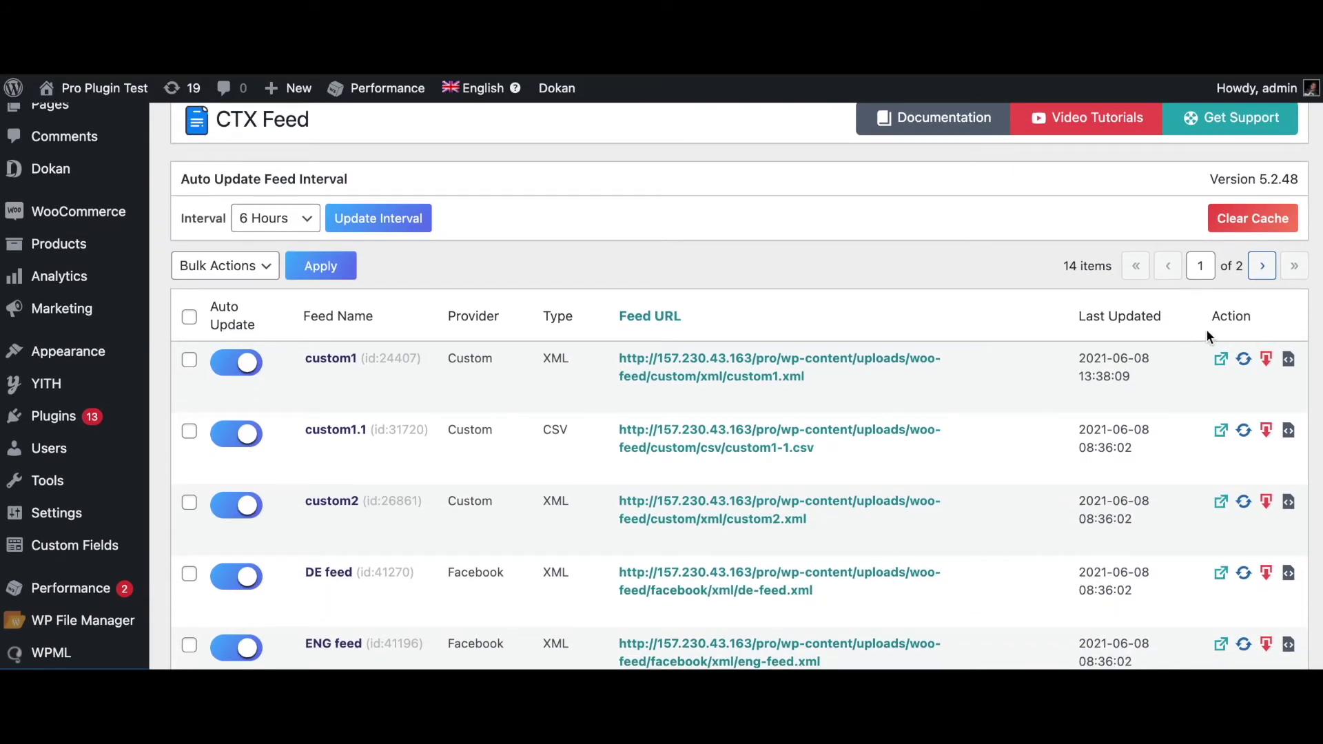
left_click(1268, 361)
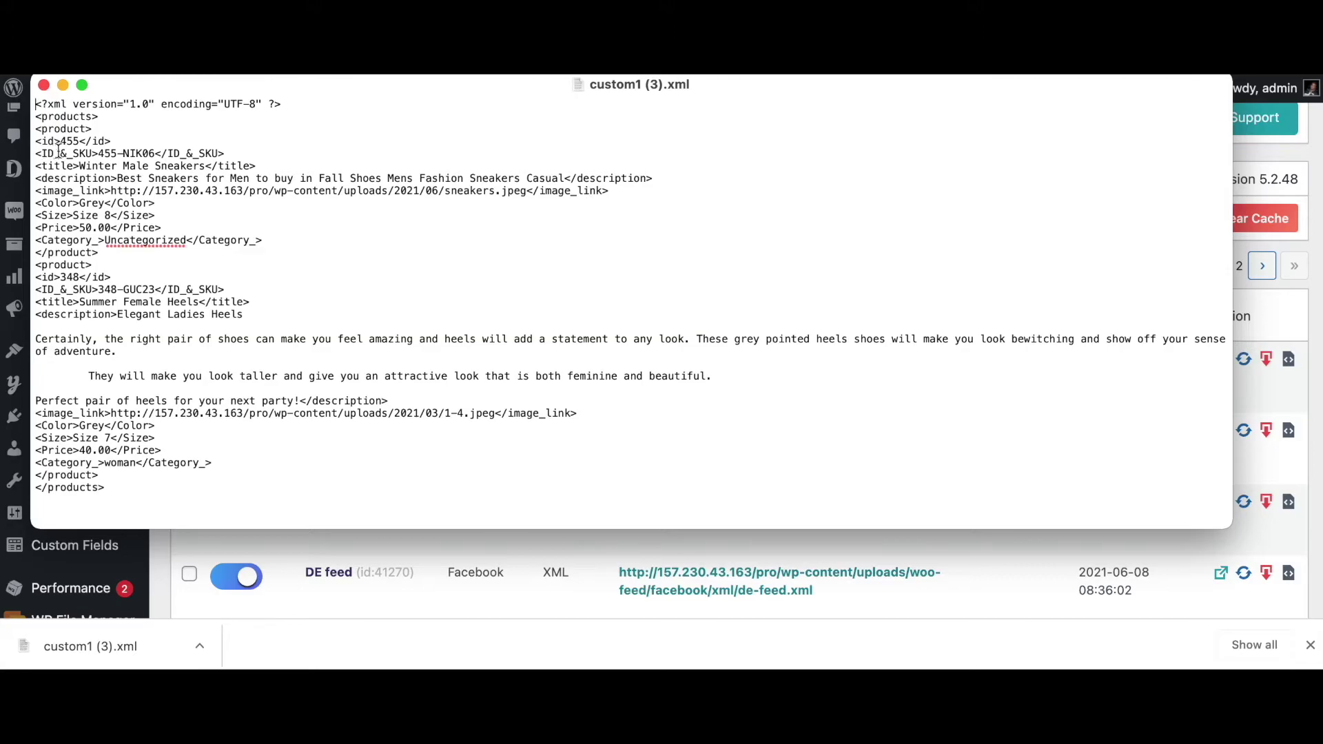
In custom1 (3).xml, highlight ID value 455 and titles 'Winter Male Sneakers' and 'Summer Female Heels'
left_click_drag(98, 153, 123, 153)
left_click(78, 167)
left_click_drag(78, 167, 118, 167)
double_click(132, 167)
double_click(183, 167)
left_click_drag(79, 302, 199, 301)
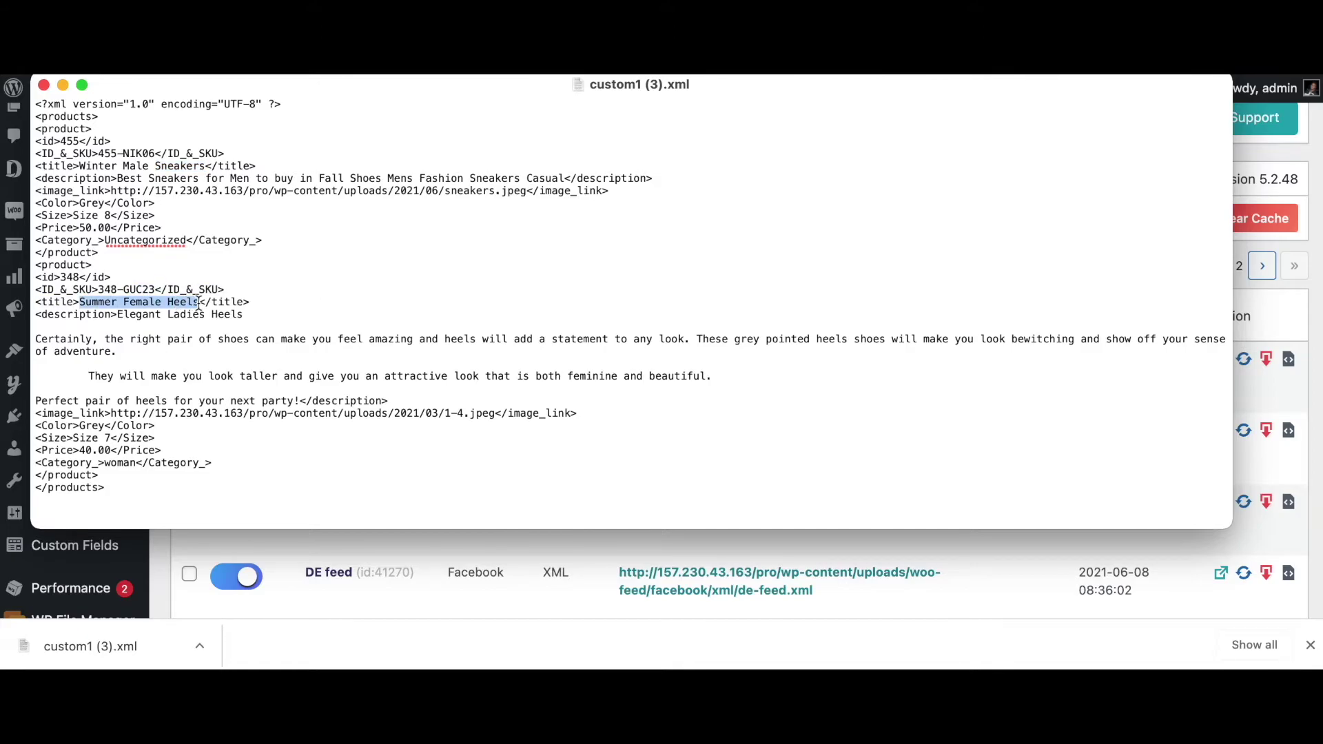
left_click(110, 296)
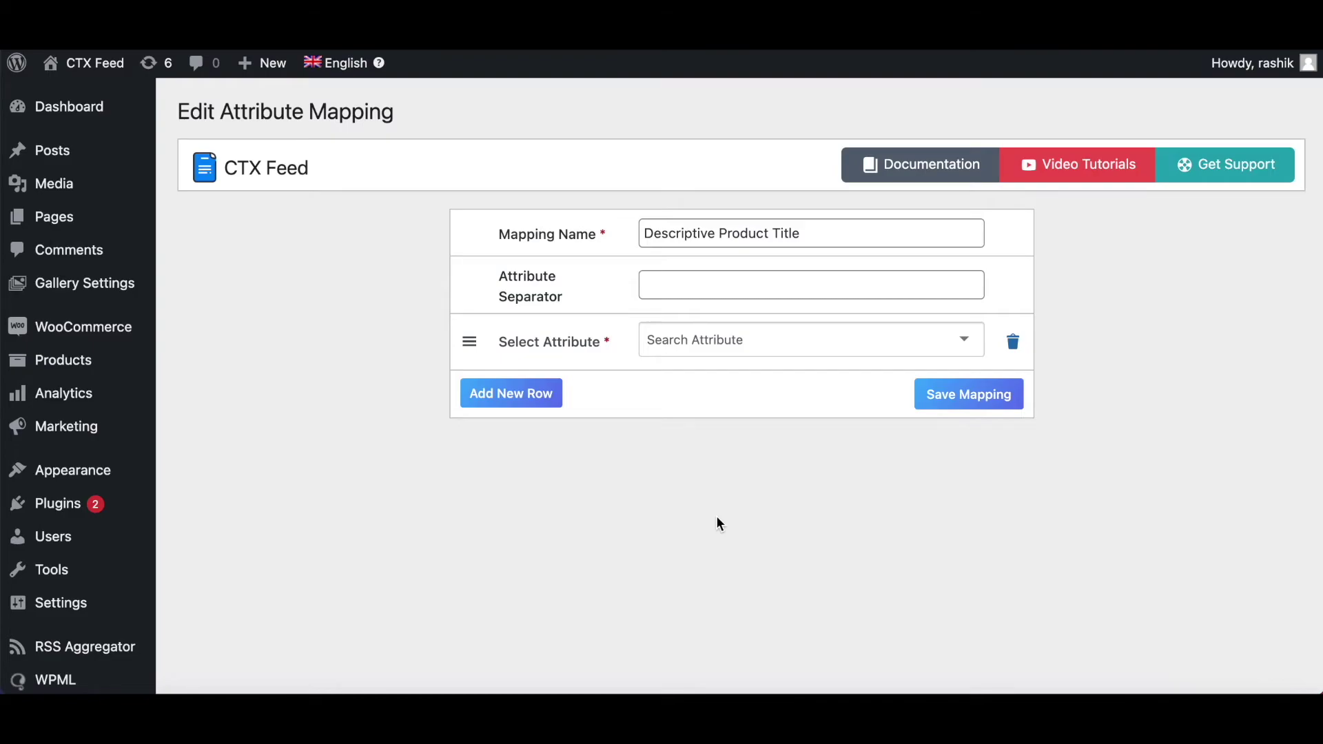
Make the mapping's first three parts static 'Brand New', Season, and static 'Cool'
left_click(679, 339)
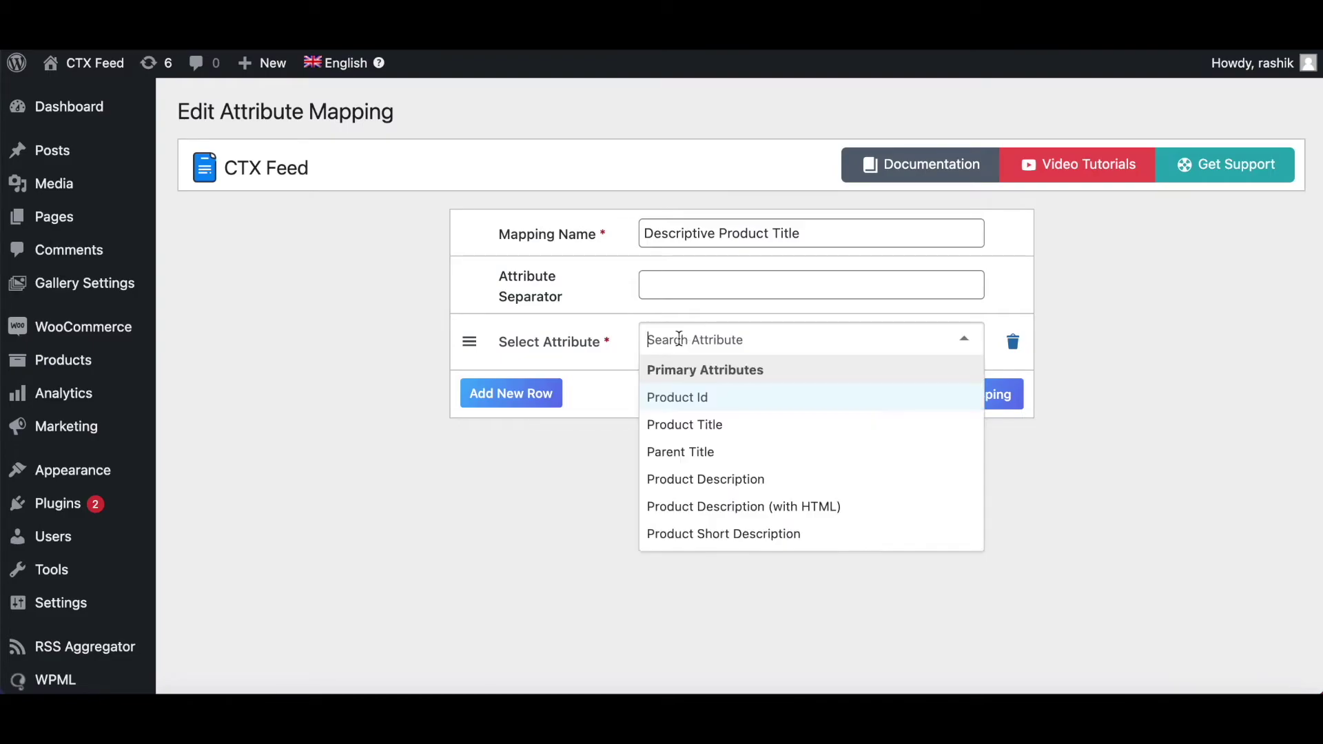
type("Brand")
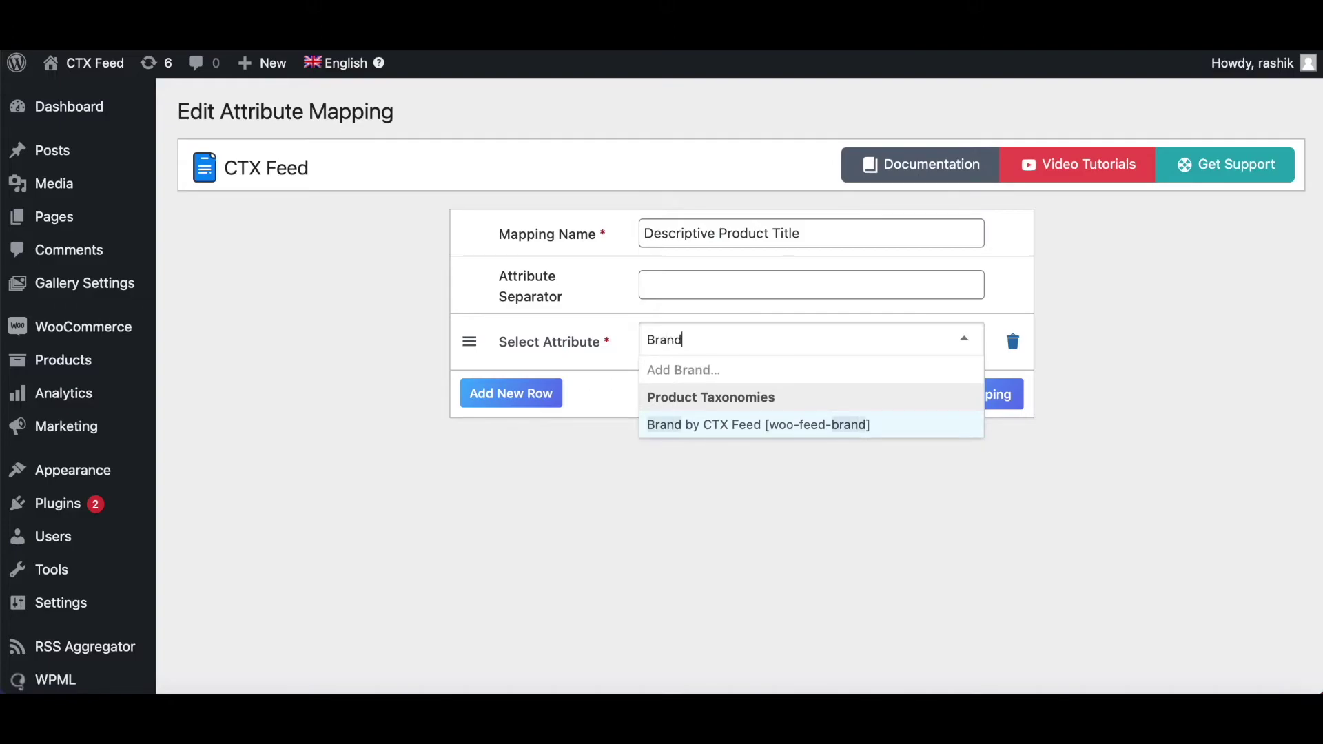
type(" New")
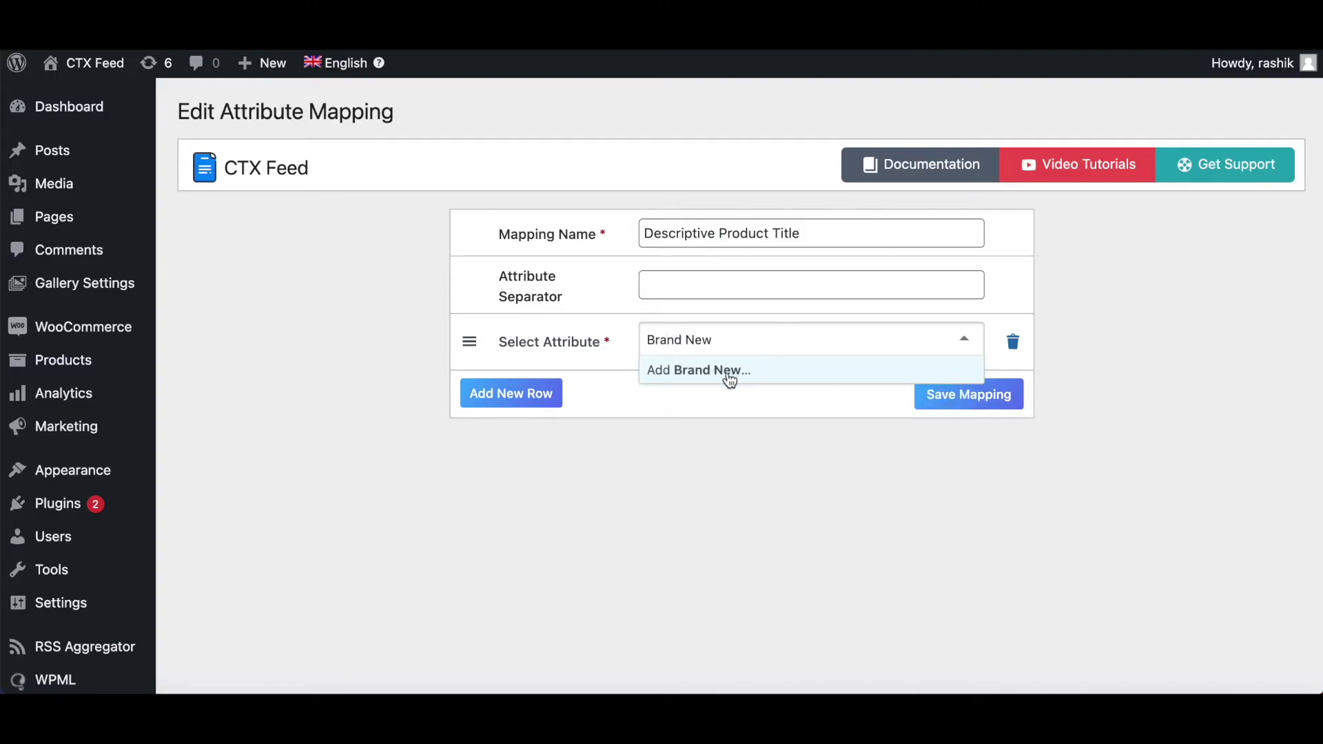
left_click(673, 373)
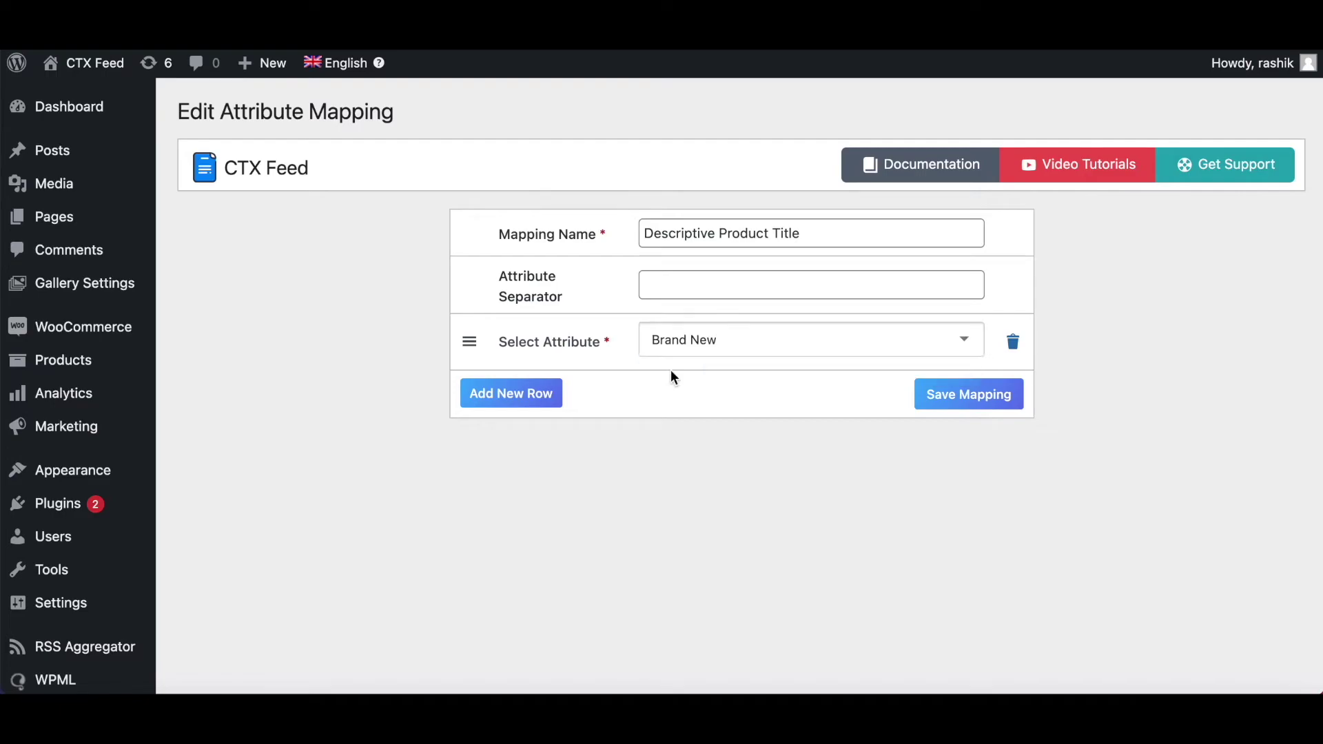
left_click(524, 393)
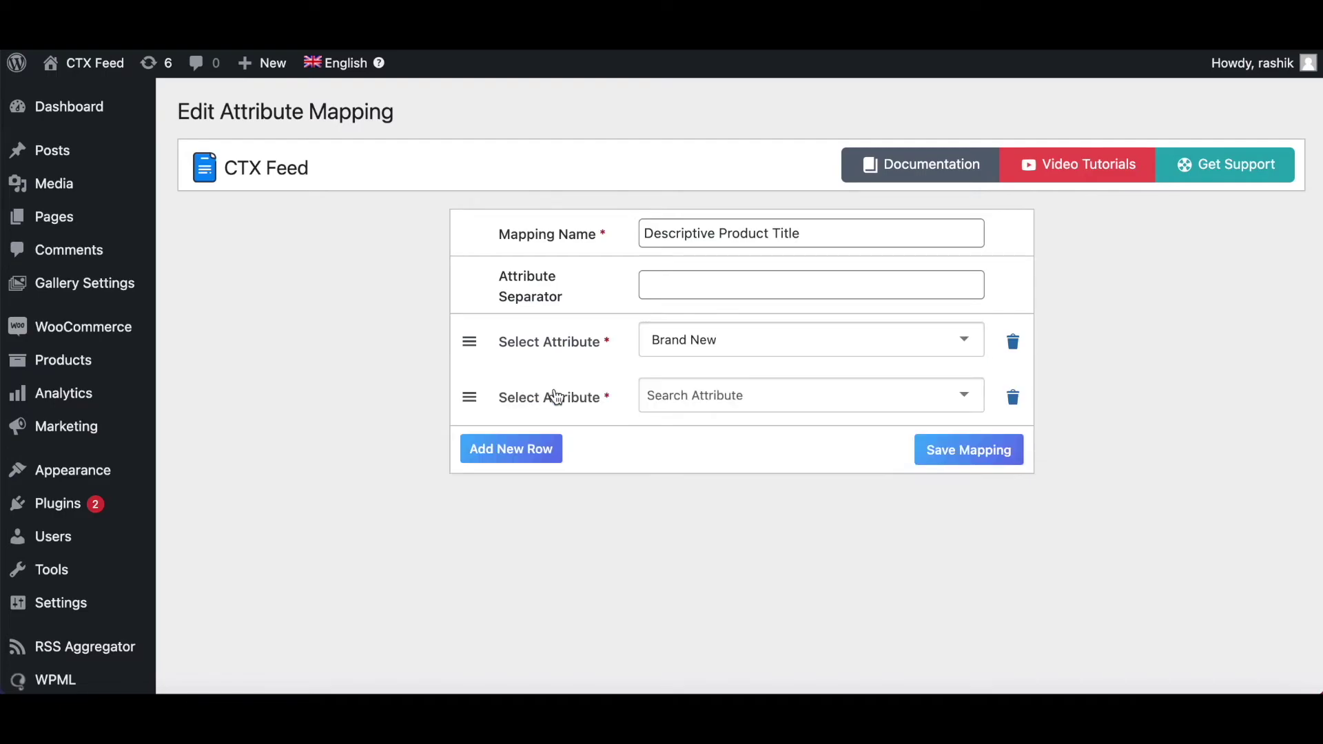
left_click(702, 405)
type("sea")
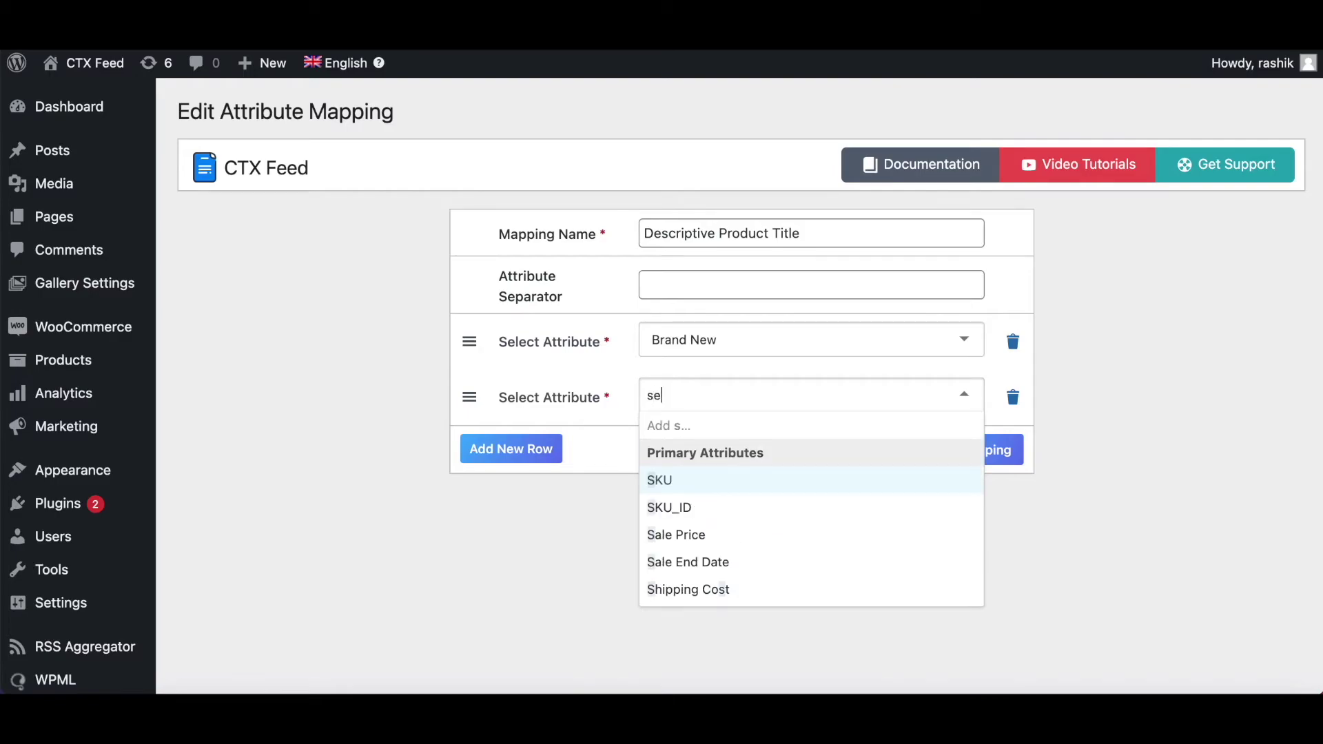
left_click(681, 481)
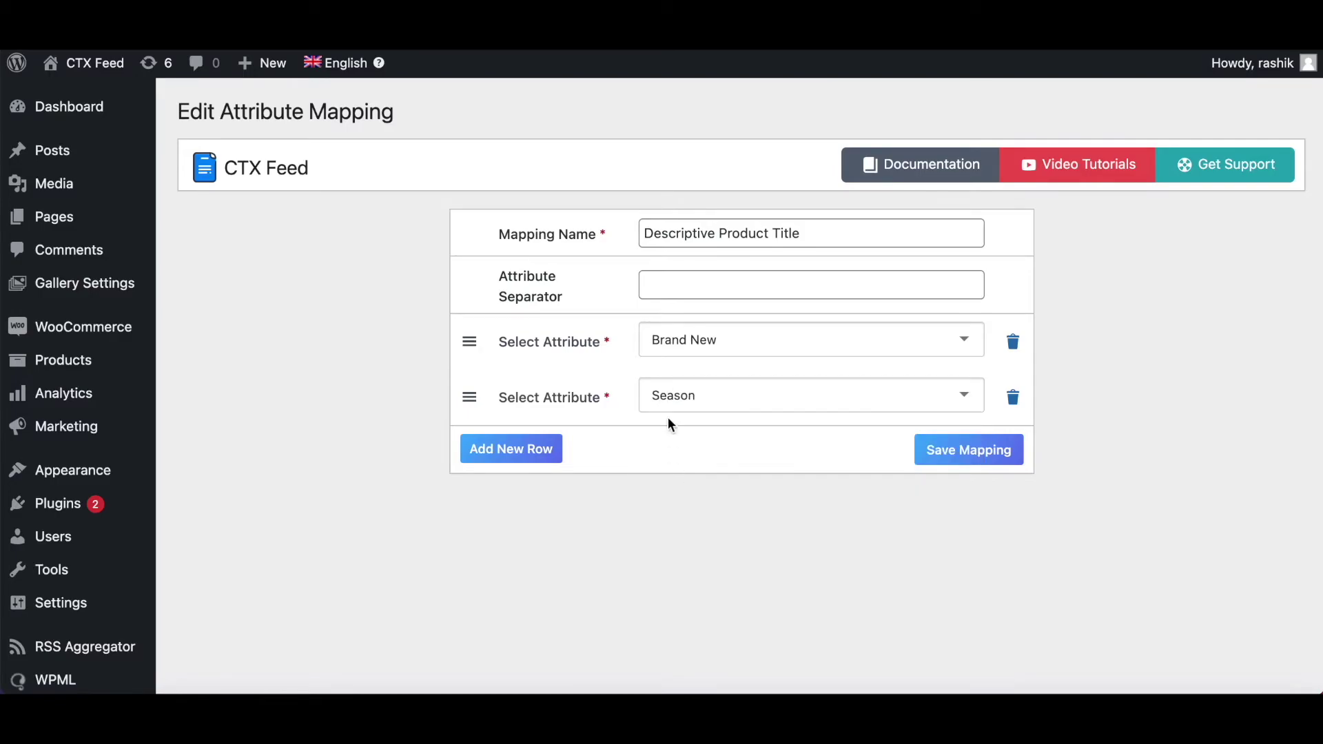
left_click(520, 460)
left_click(677, 453)
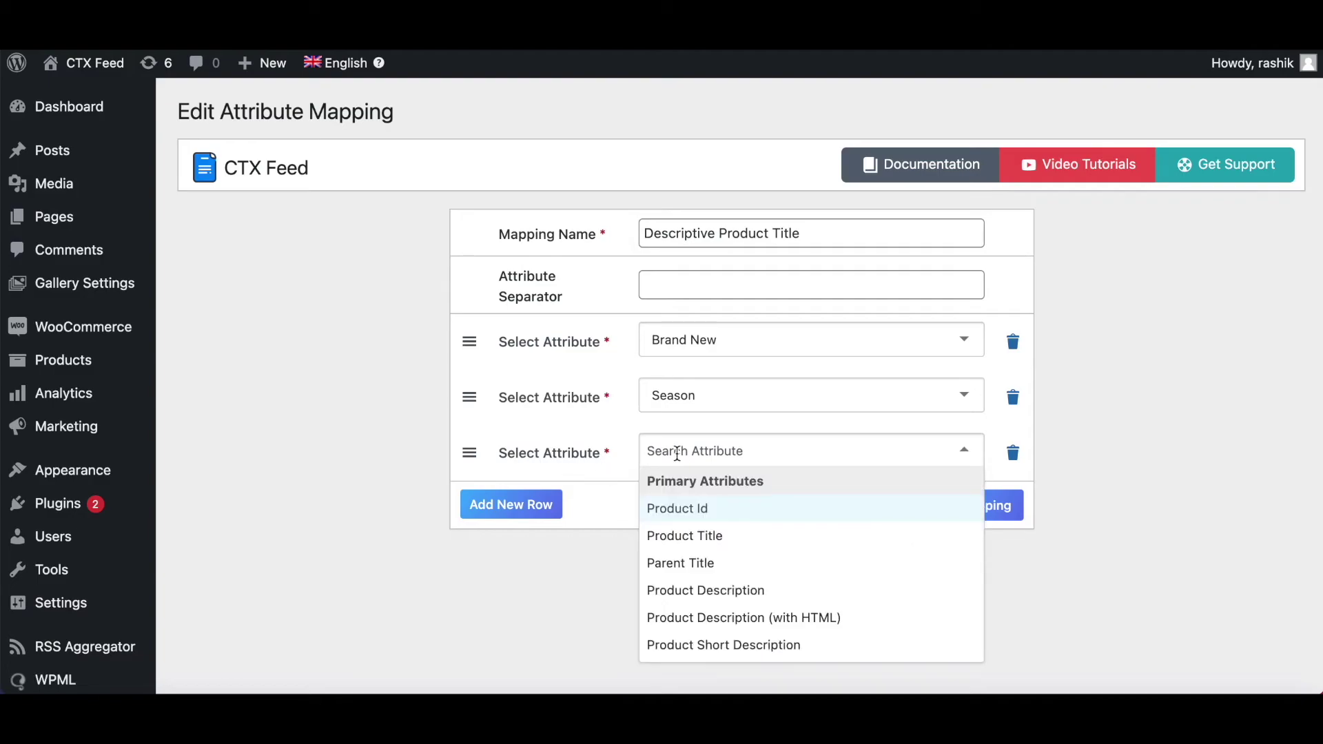
type("Cool")
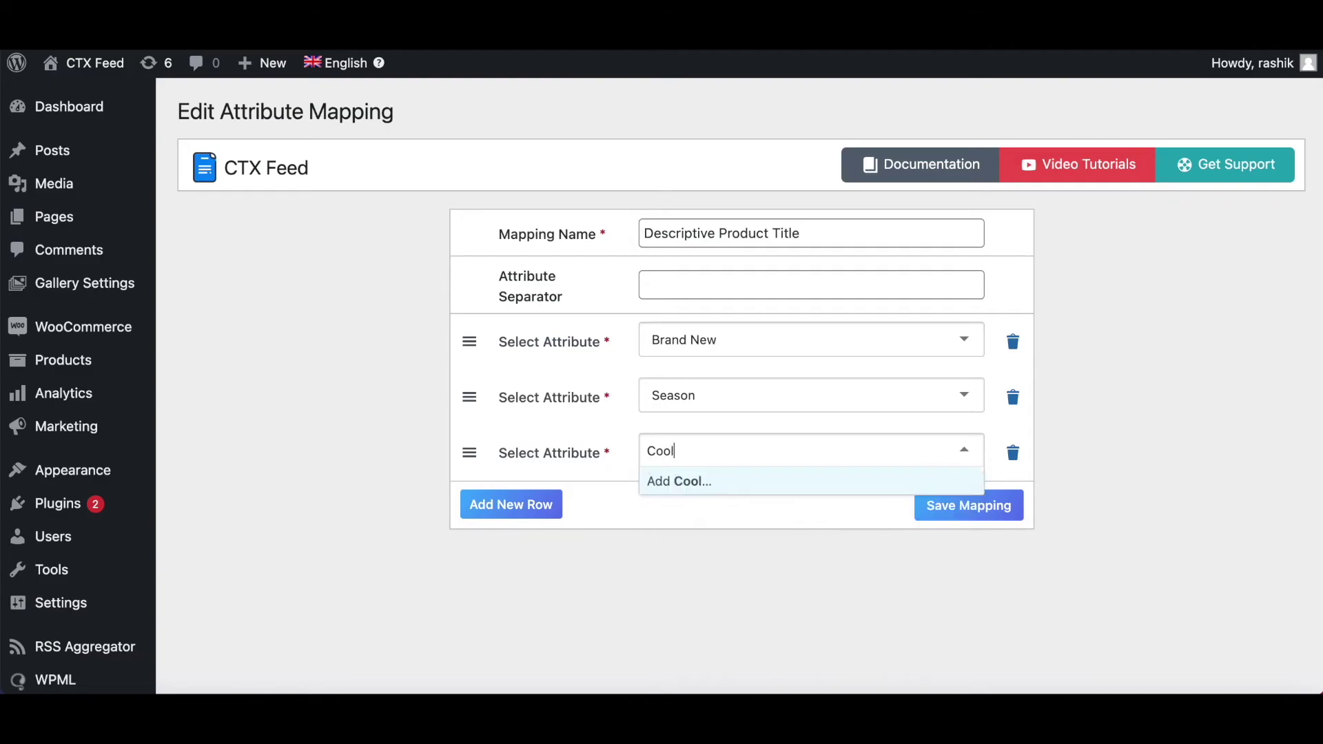
left_click(677, 481)
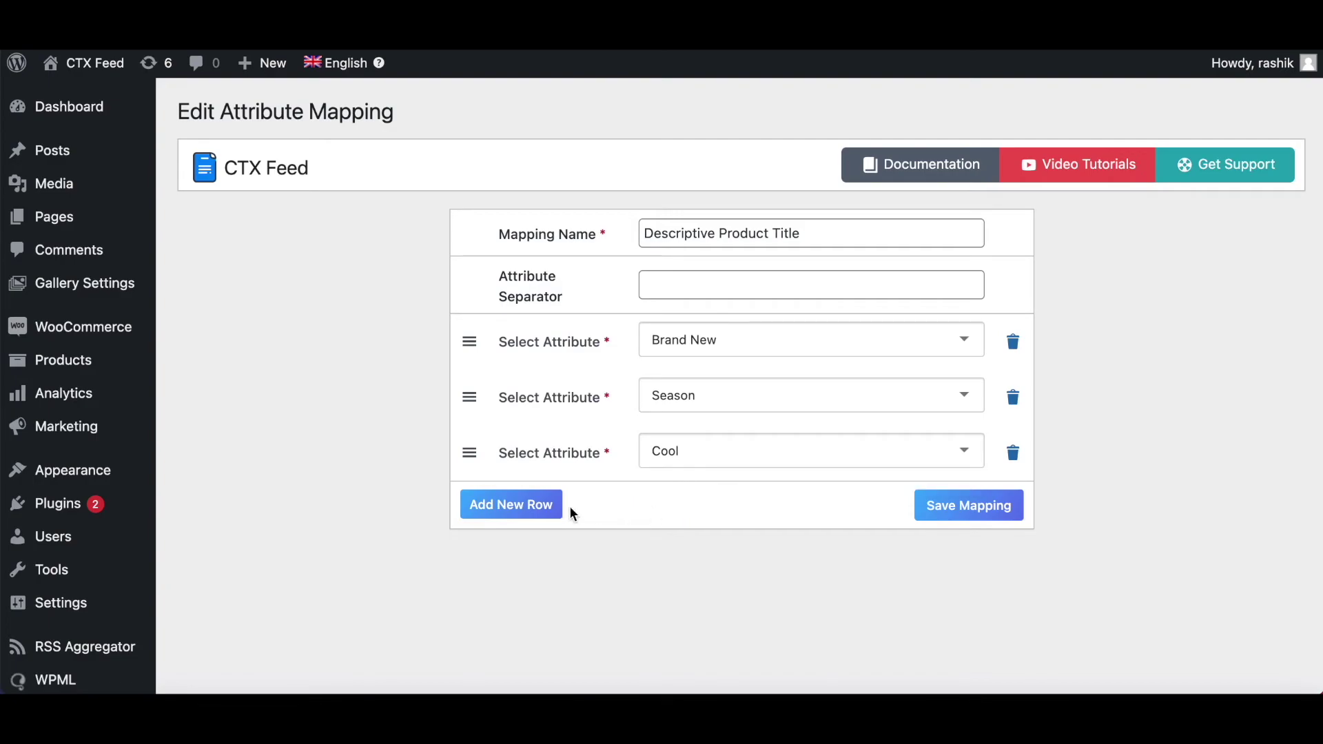
Add Gender and Product Title as the fourth and fifth parts, then save the mapping
left_click(543, 506)
left_click(710, 510)
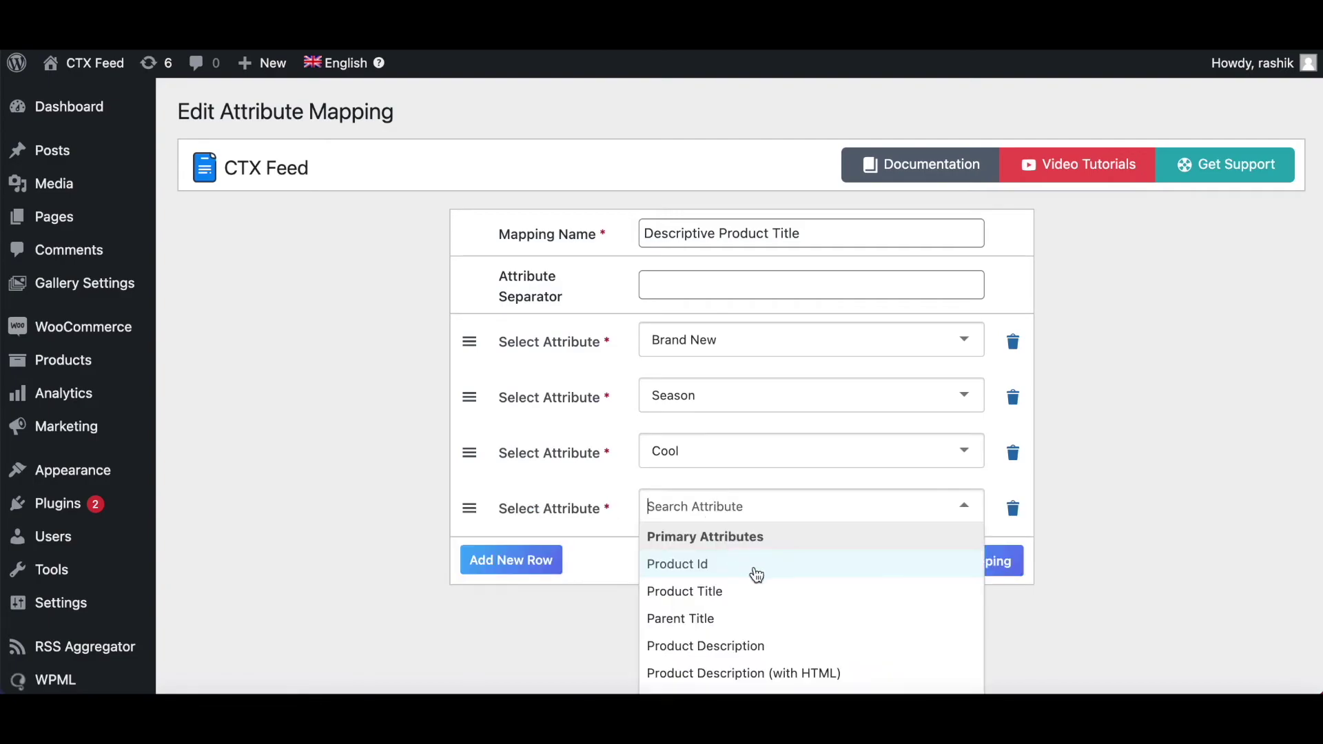
scroll(1100, 501, "down", 2)
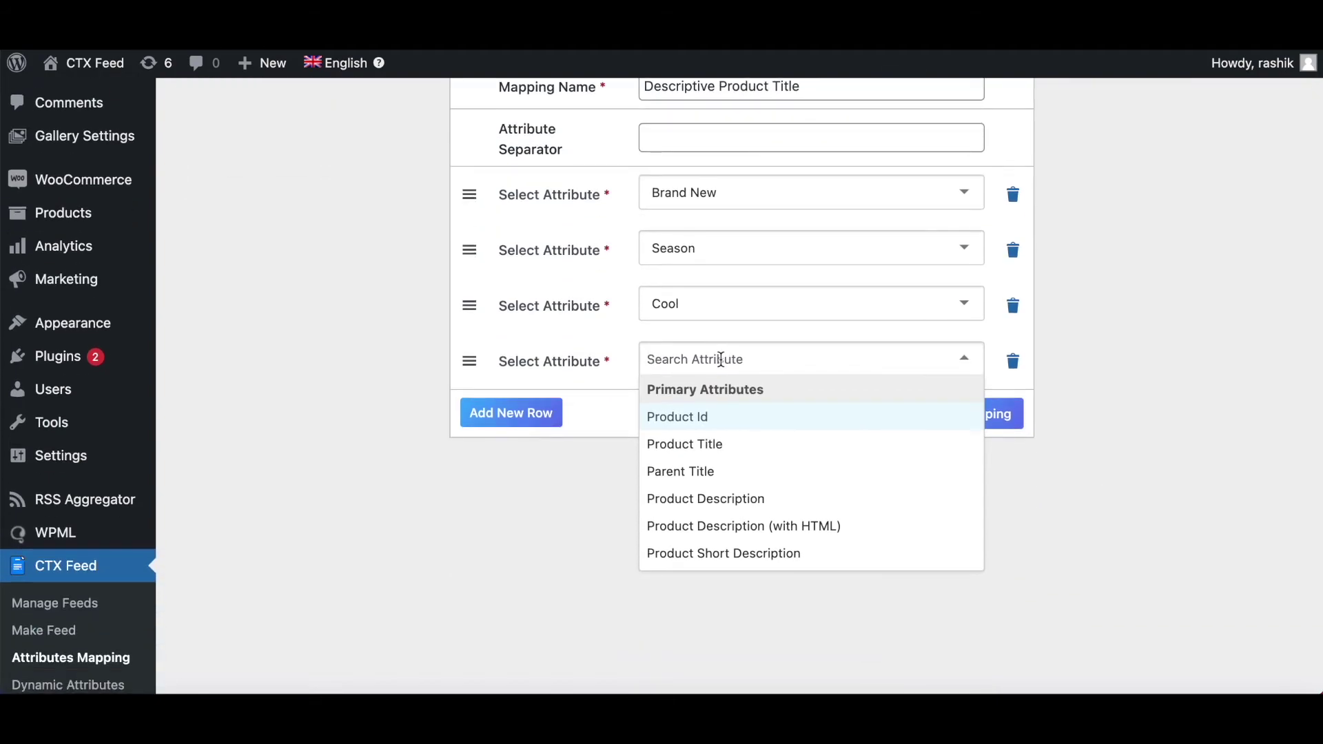
type("gen")
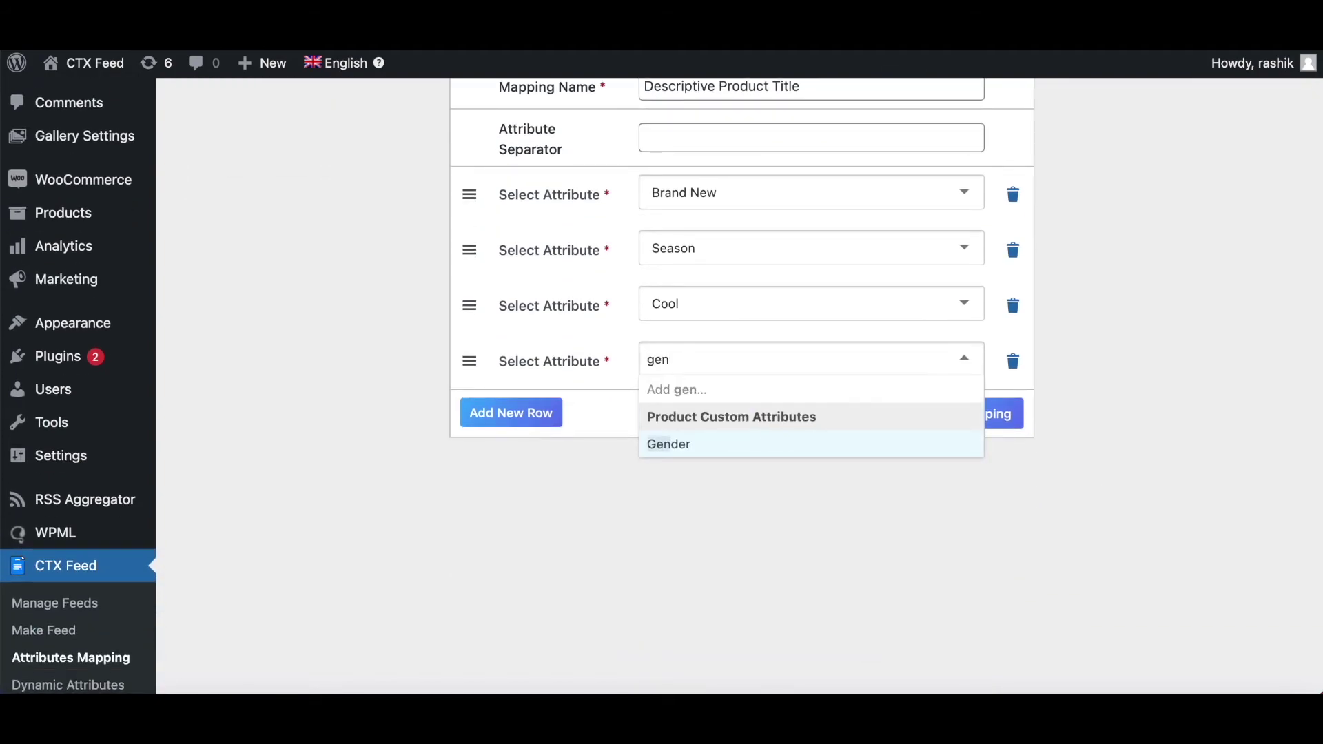
left_click(701, 442)
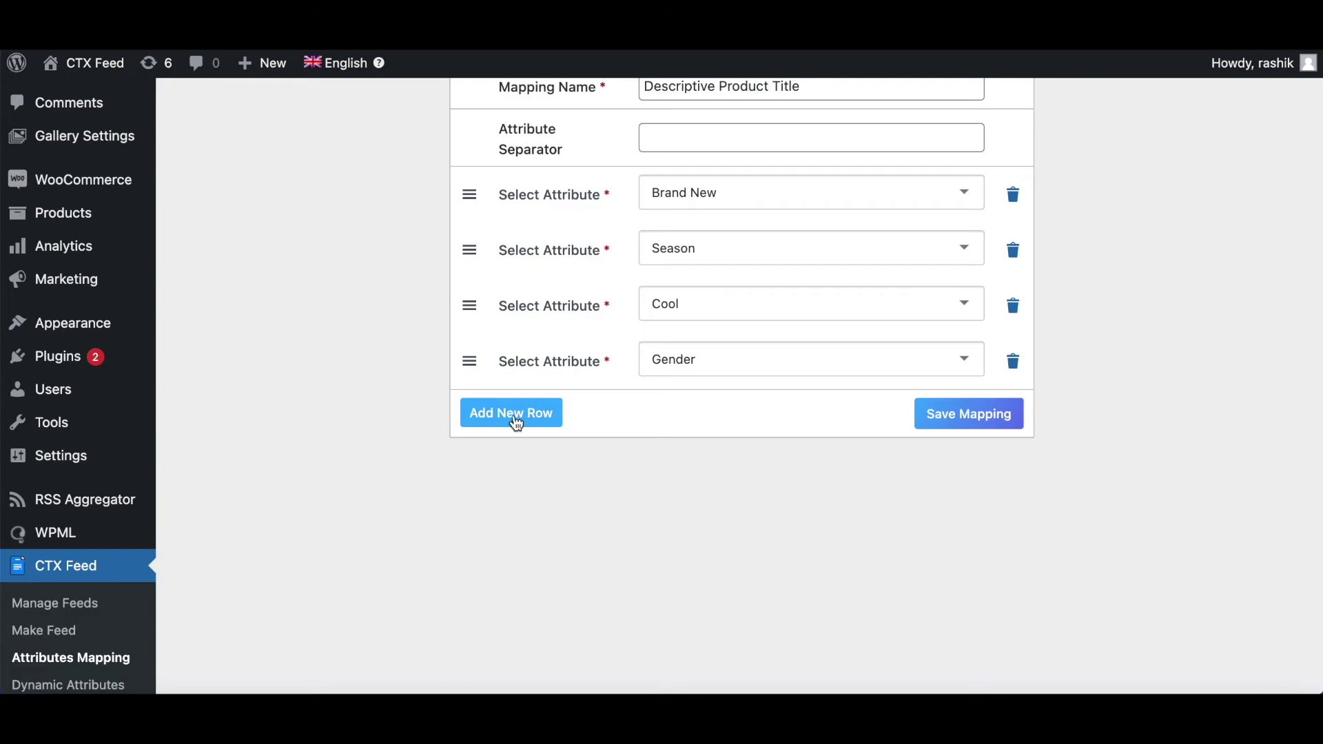
left_click(522, 416)
left_click(681, 416)
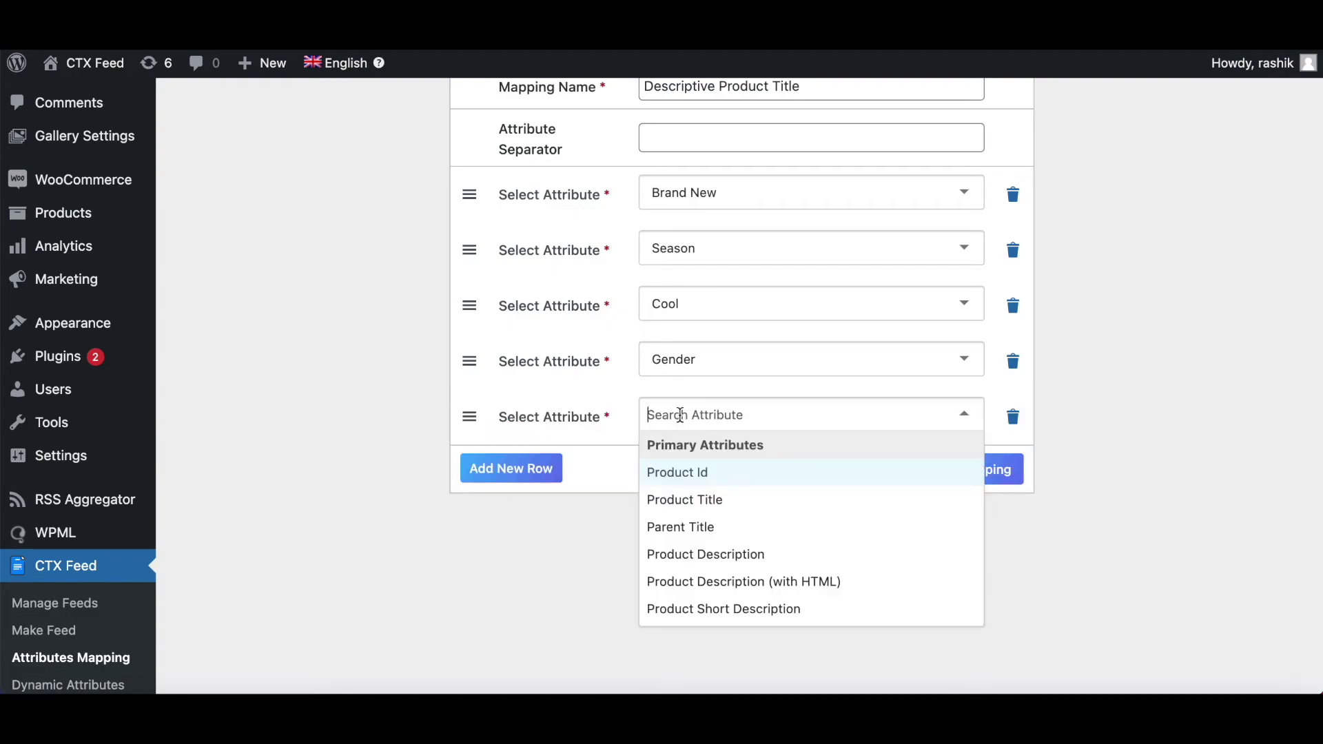
left_click(706, 502)
scroll(744, 538, "up", 2)
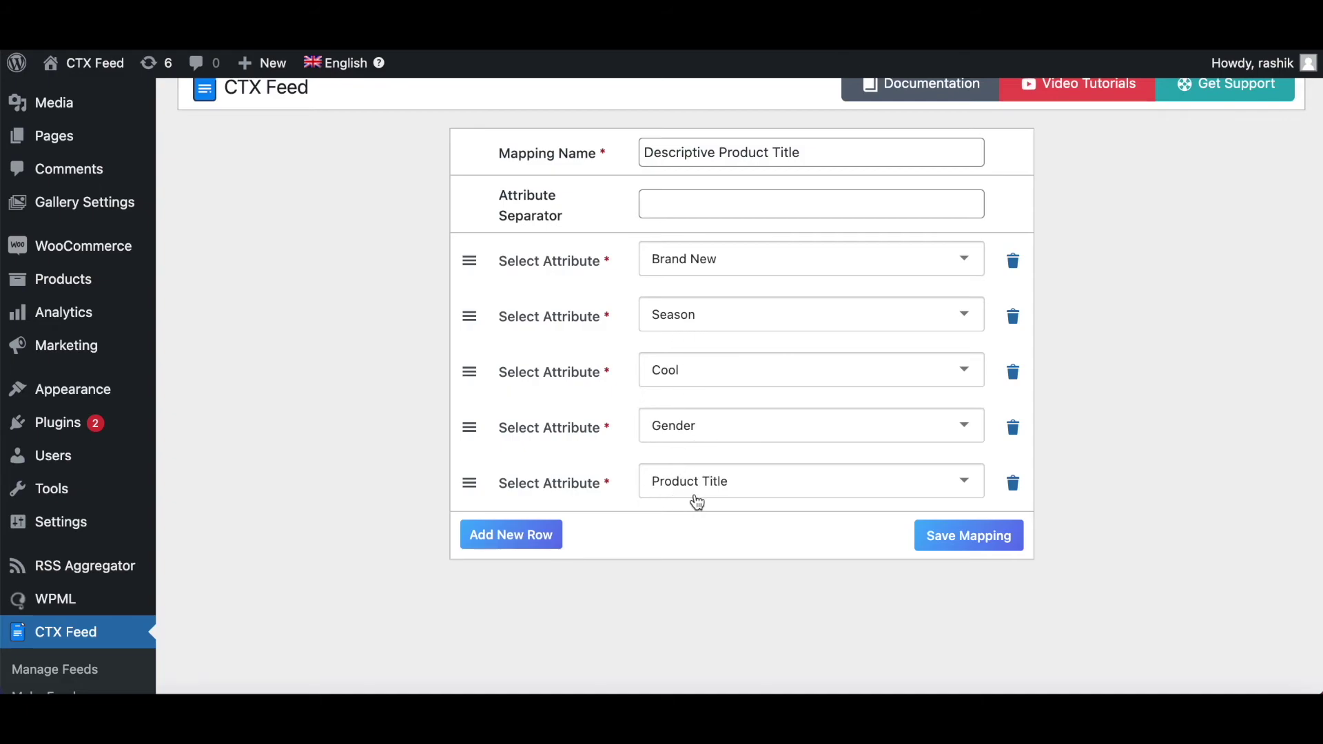
left_click(988, 544)
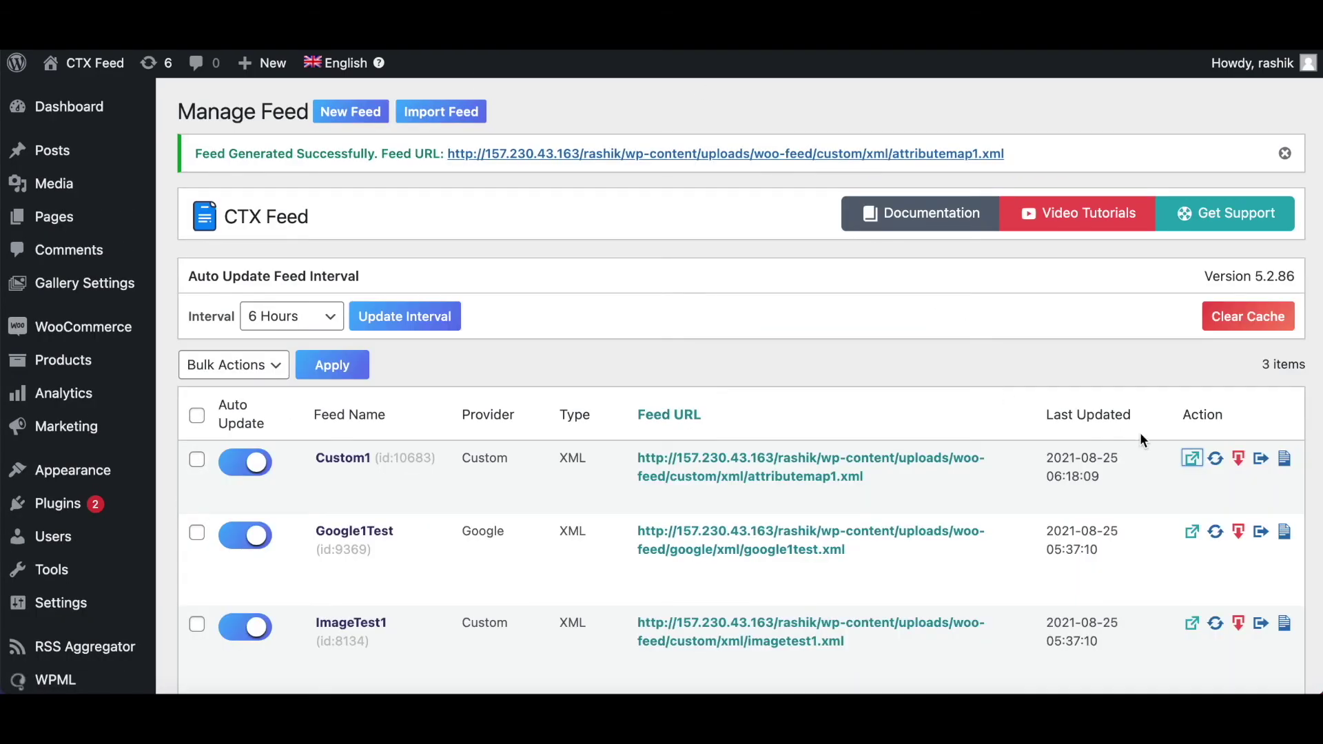
Regenerate and view Custom1's XML, highlighting Brand New, Winter, Cool and Male Sneakers in the title
left_click(1217, 461)
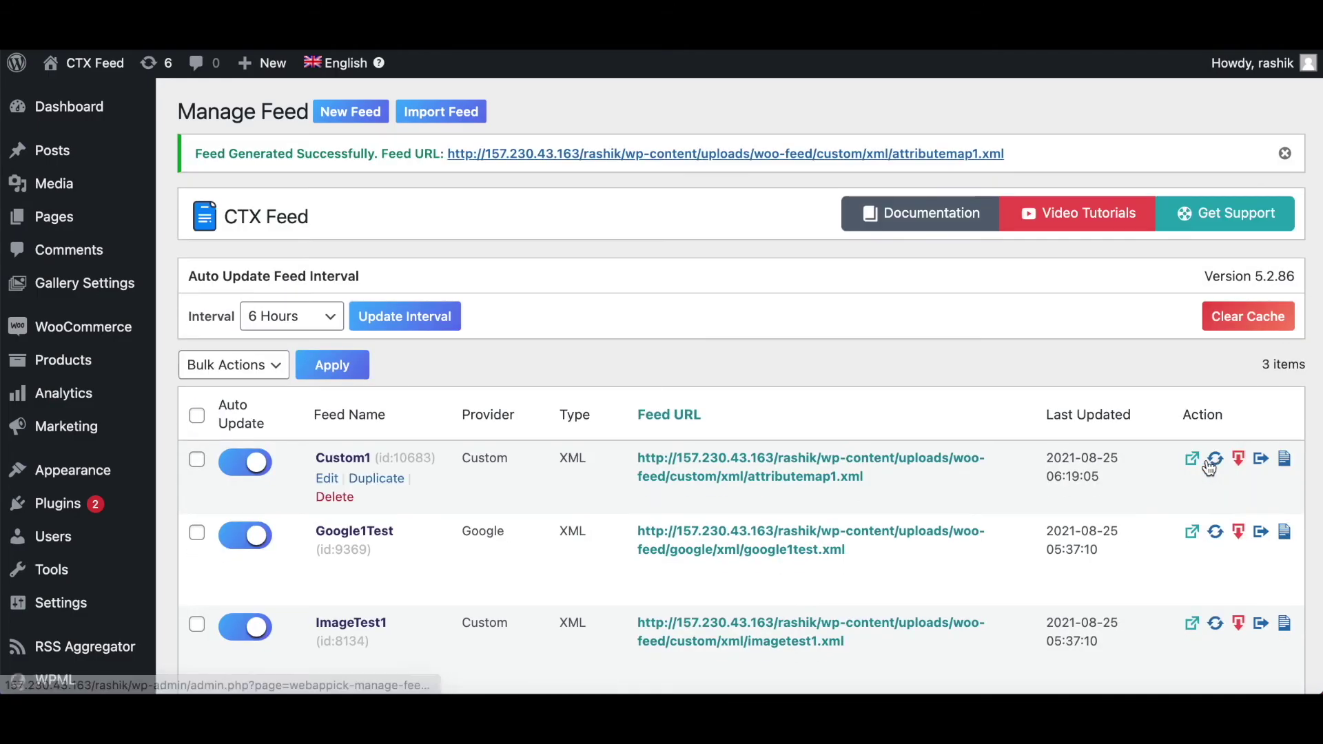
left_click(1191, 458)
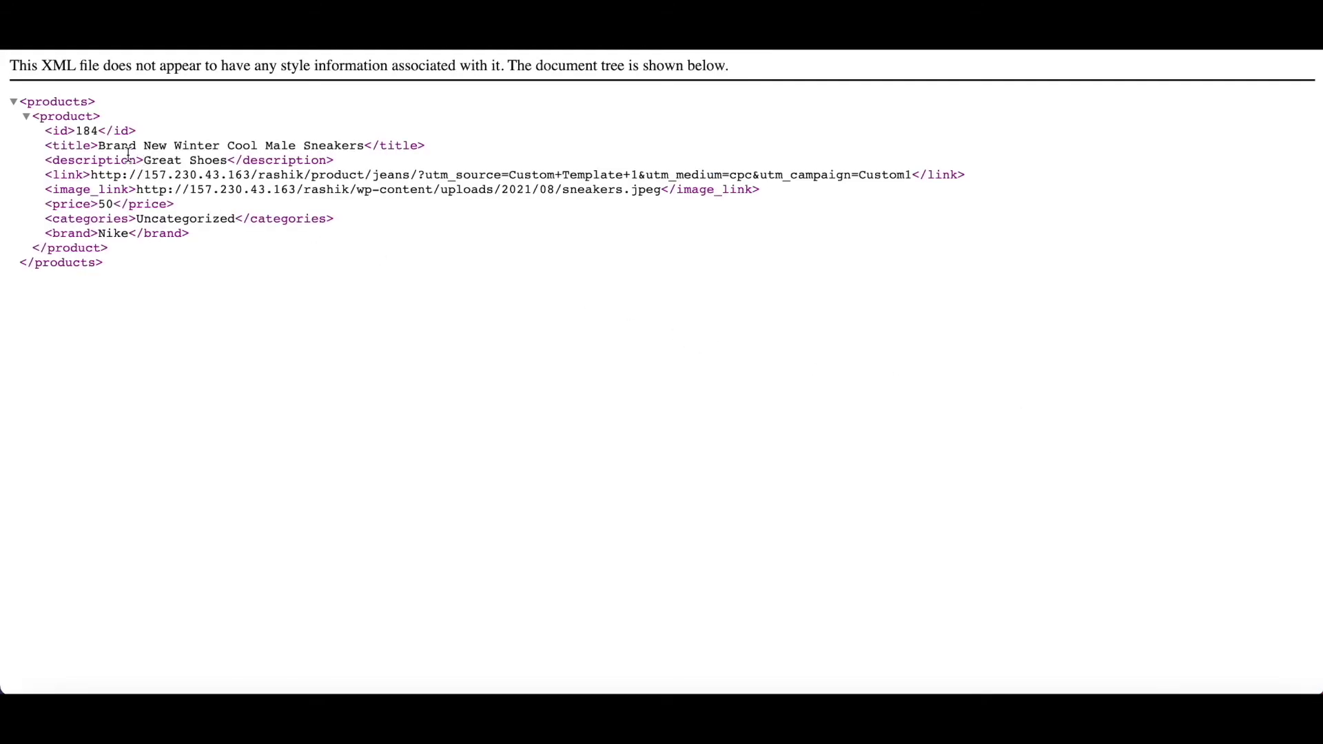
left_click_drag(99, 146, 167, 146)
double_click(191, 146)
left_click(235, 144)
double_click(235, 144)
left_click_drag(268, 144, 367, 148)
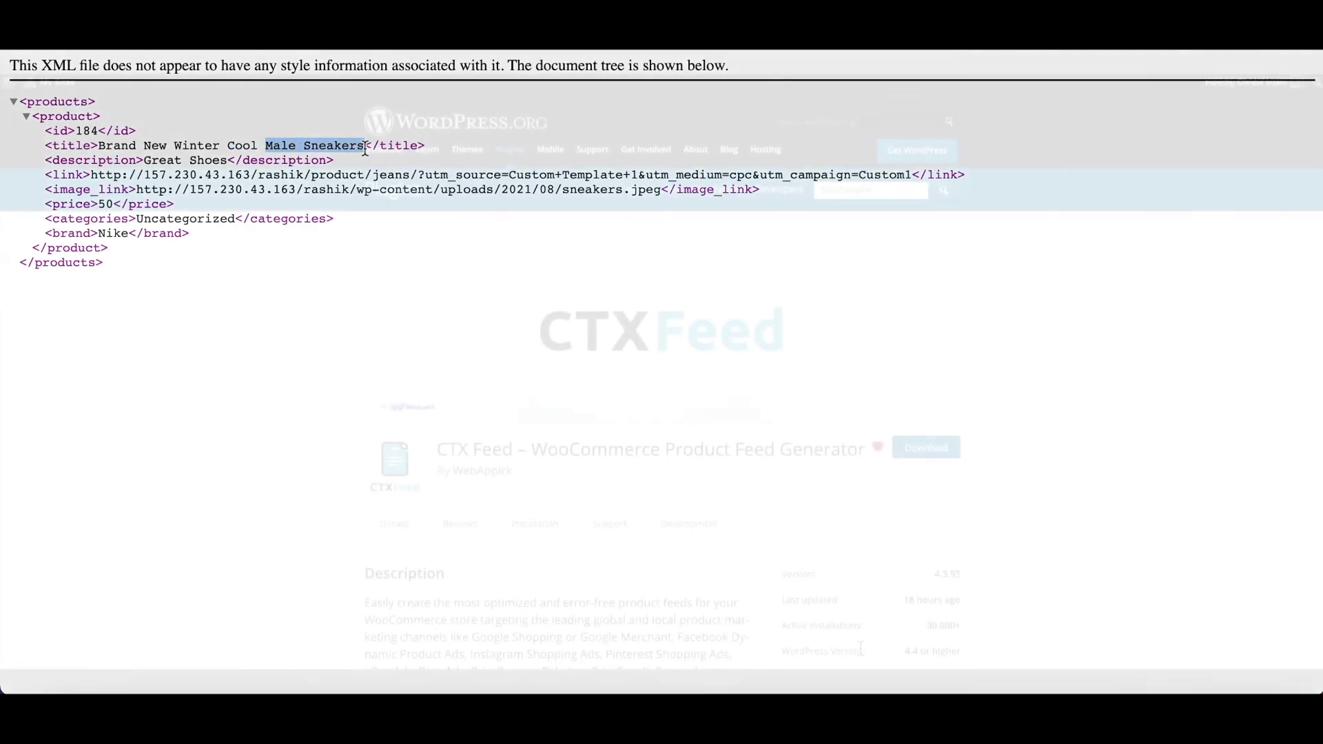